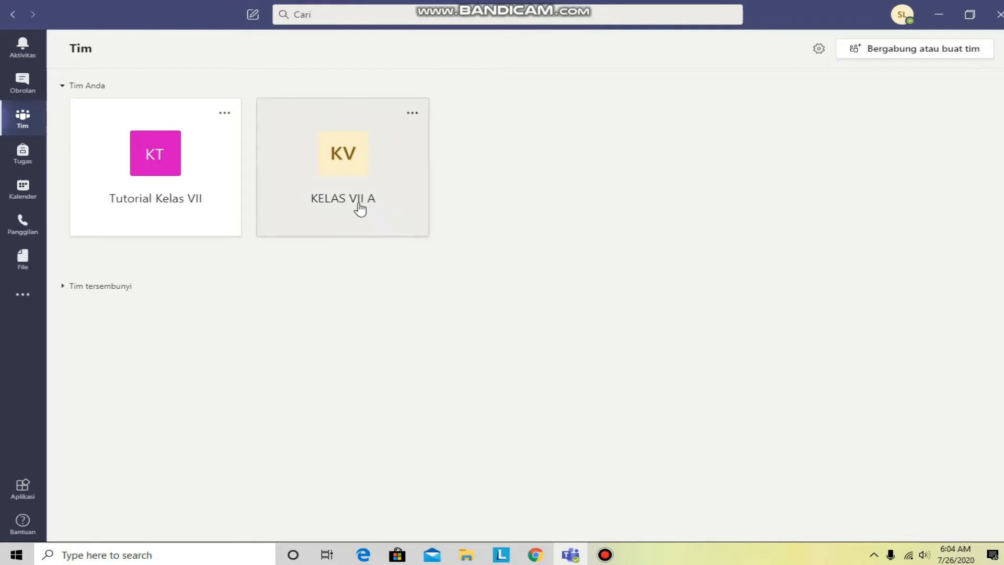
Open the Umum channel of the KELAS VII A team and get started with its assignments area
left_click(332, 173)
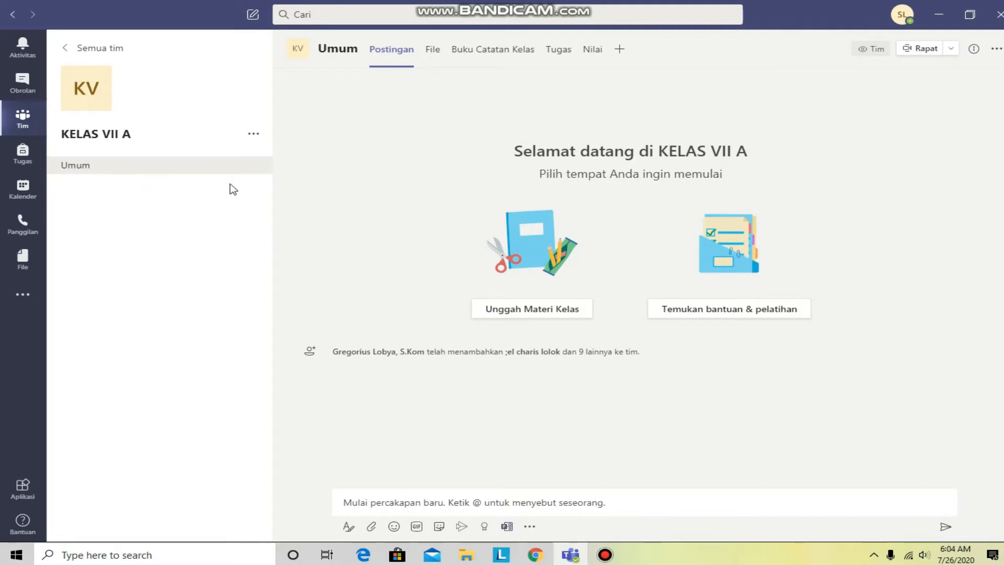
left_click(105, 170)
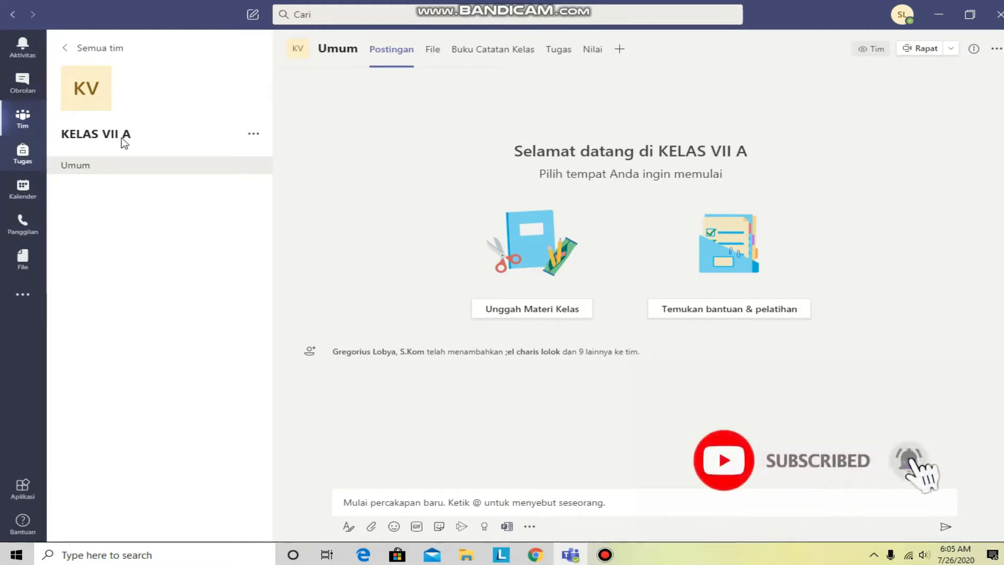
mouse_move(188, 168)
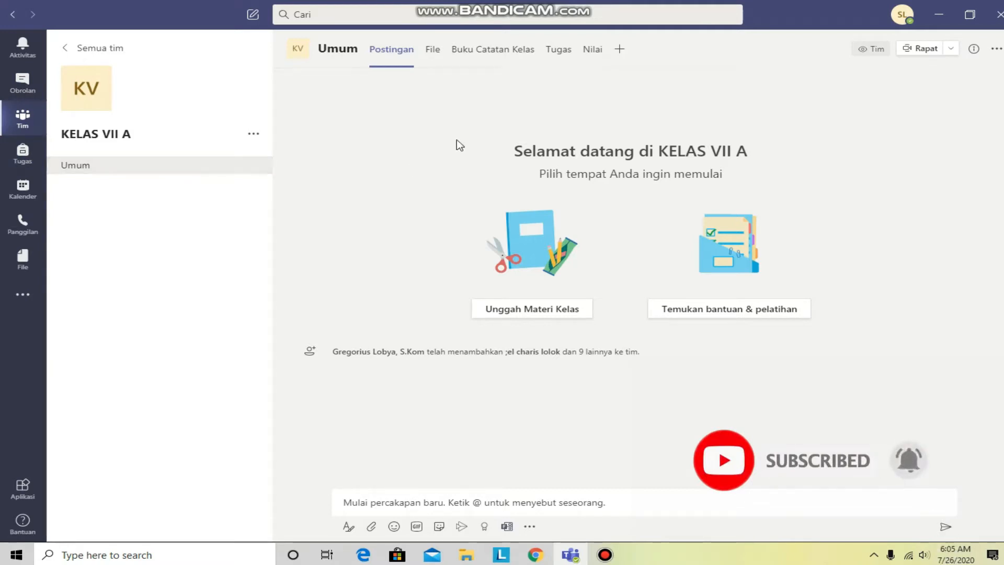
left_click(559, 55)
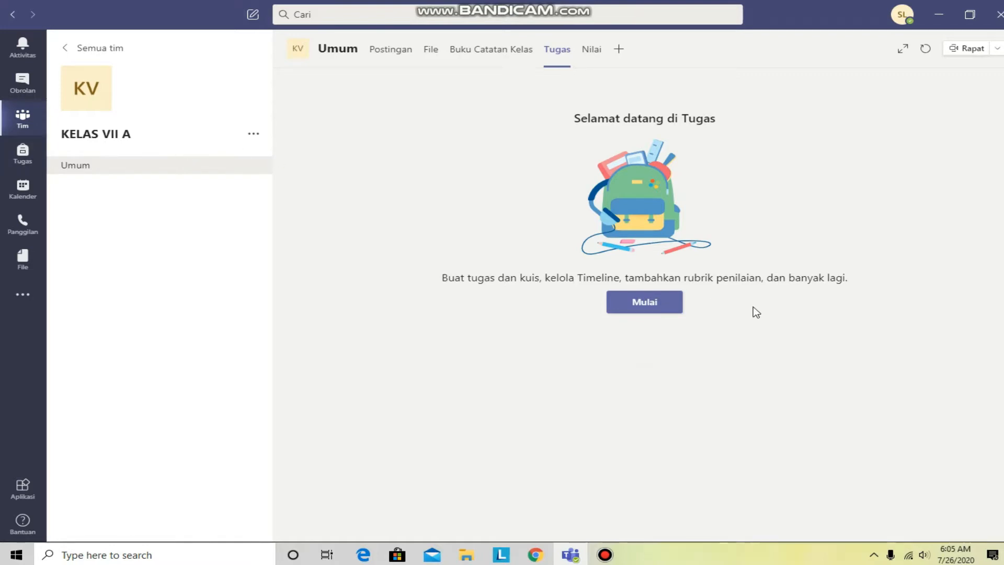
left_click(646, 308)
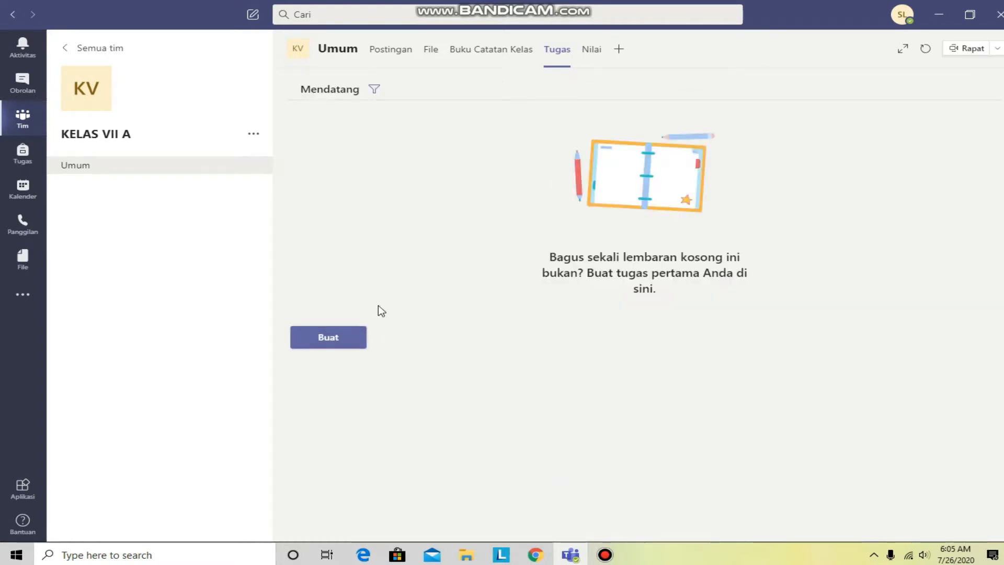
Create a new assignment for the class and look over the fields of its form
left_click(337, 340)
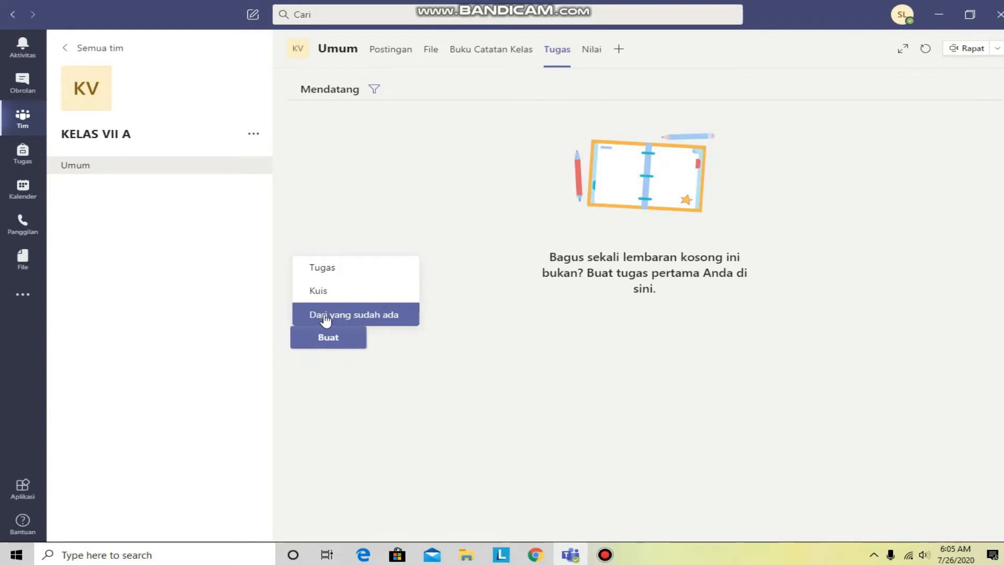
left_click(325, 276)
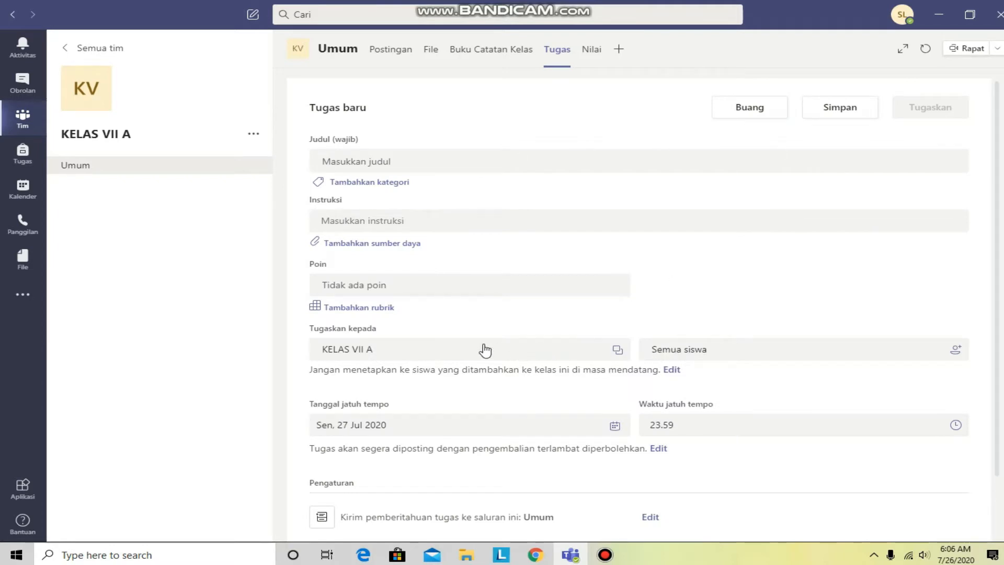
scroll(470, 345, "down", 2)
scroll(679, 354, "up", 2)
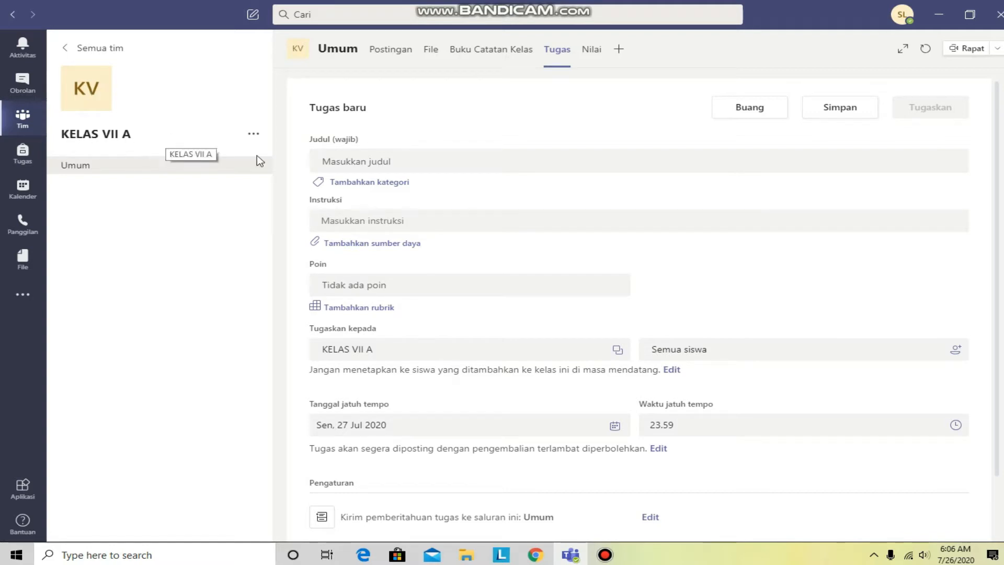
scroll(556, 426, "down", 2)
scroll(641, 390, "up", 2)
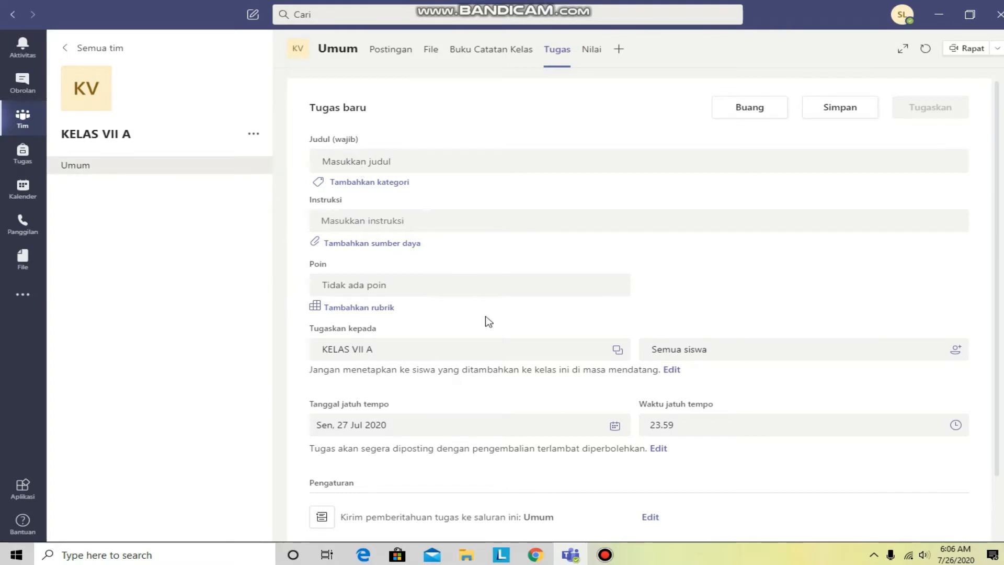
scroll(481, 269, "down", 2)
scroll(448, 265, "up", 2)
left_click(332, 158)
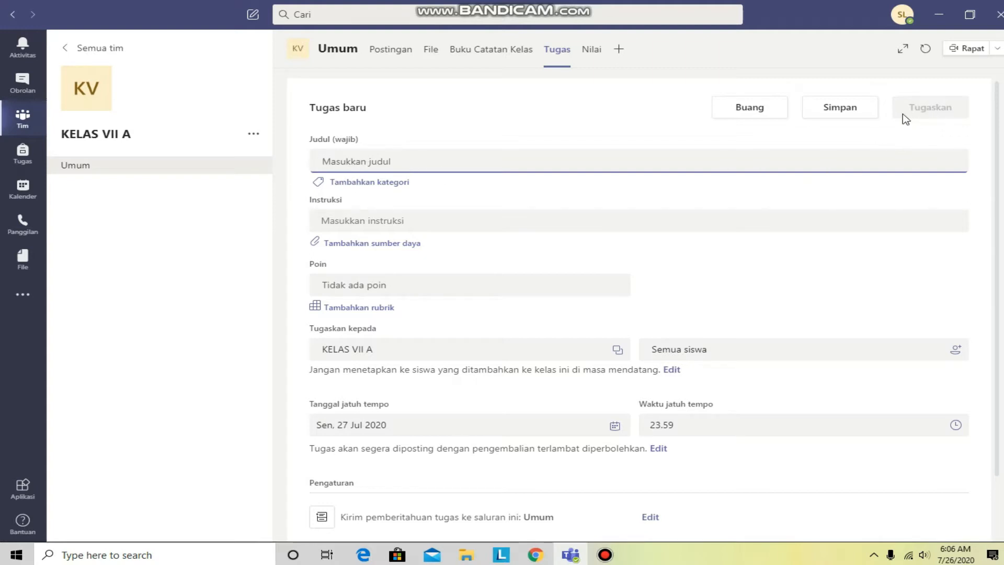
left_click(932, 109)
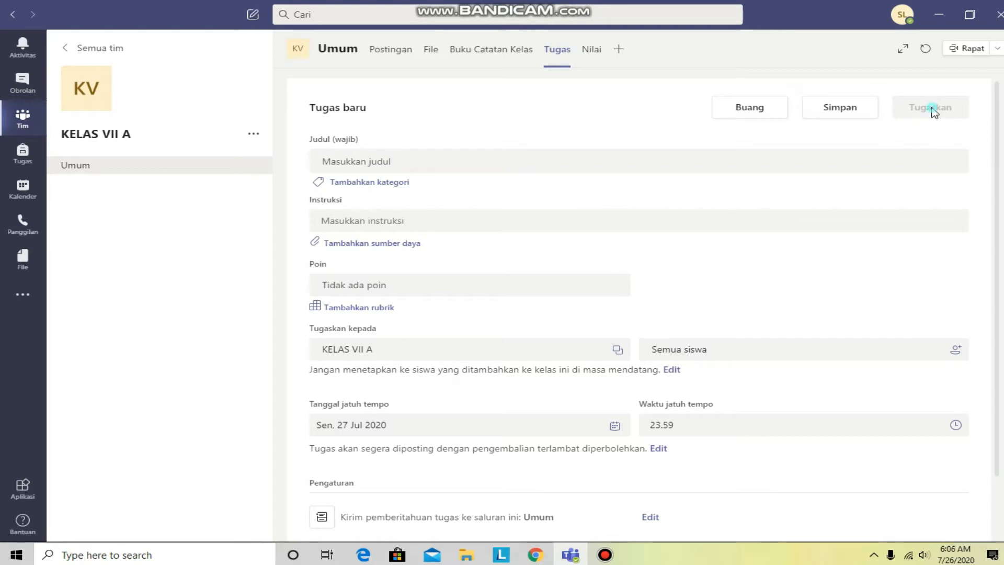
left_click(439, 165)
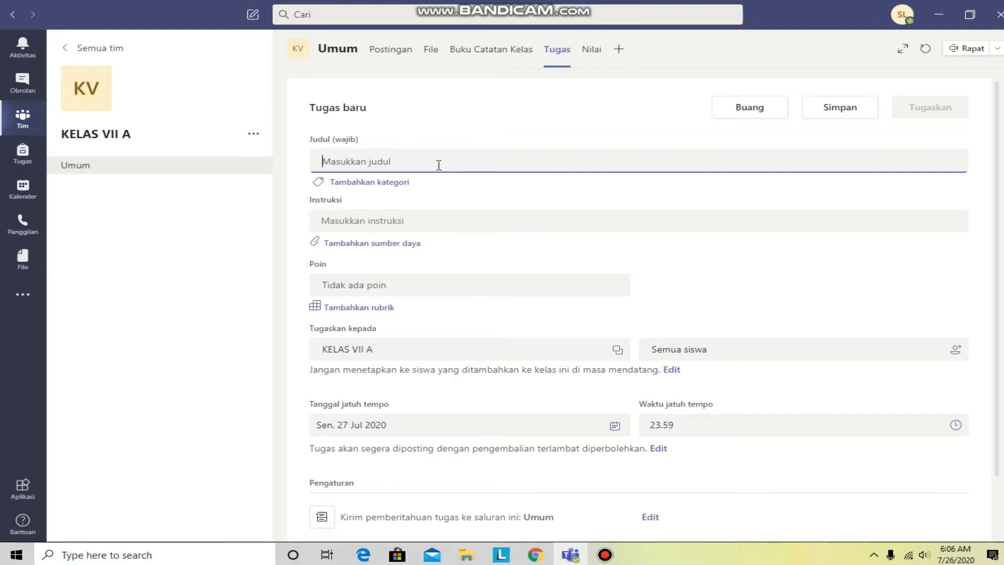
type("t")
key("BackSpace")
type("T")
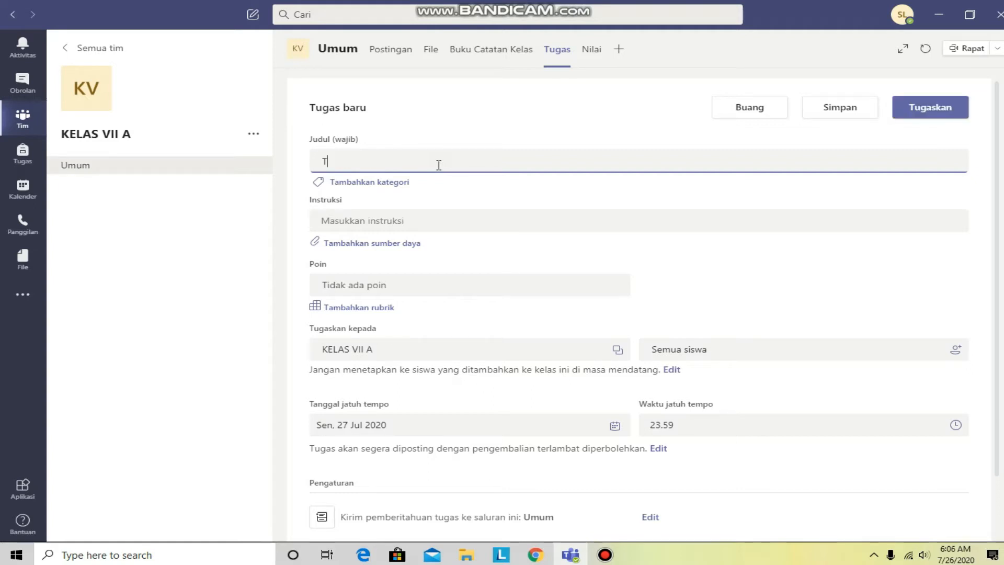
key("BackSpace")
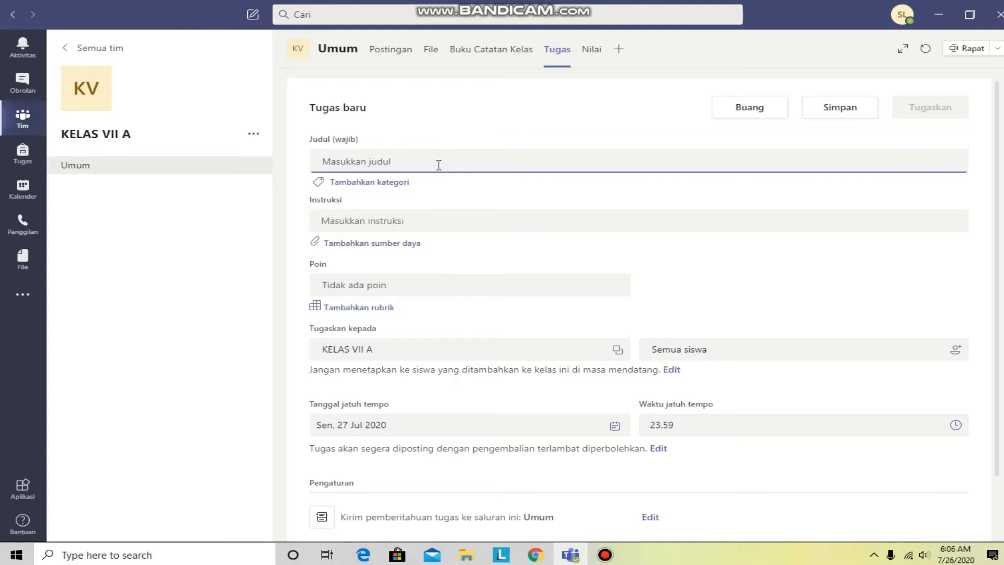
type("1T")
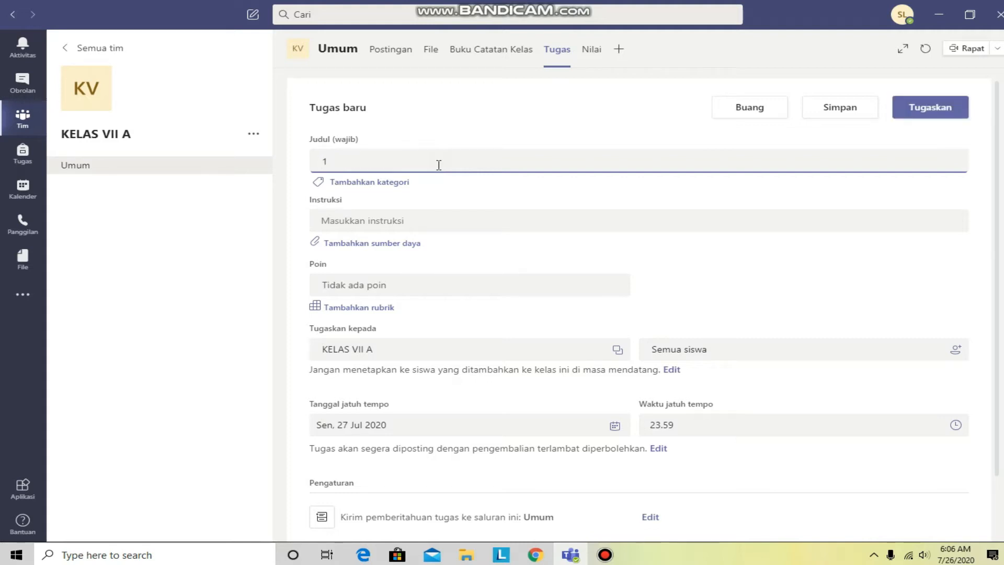
key("BackSpace")
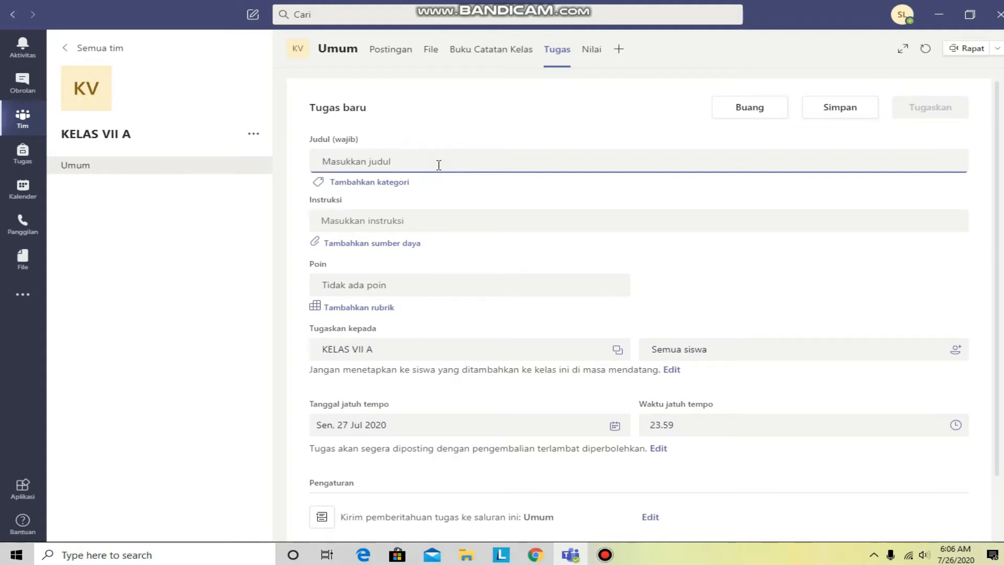
type("T")
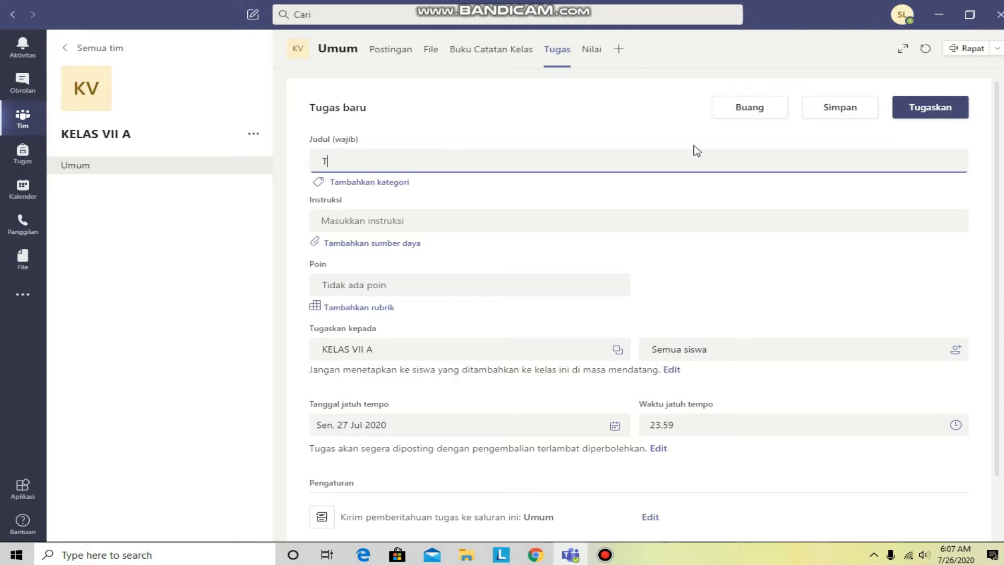
key("BackSpace")
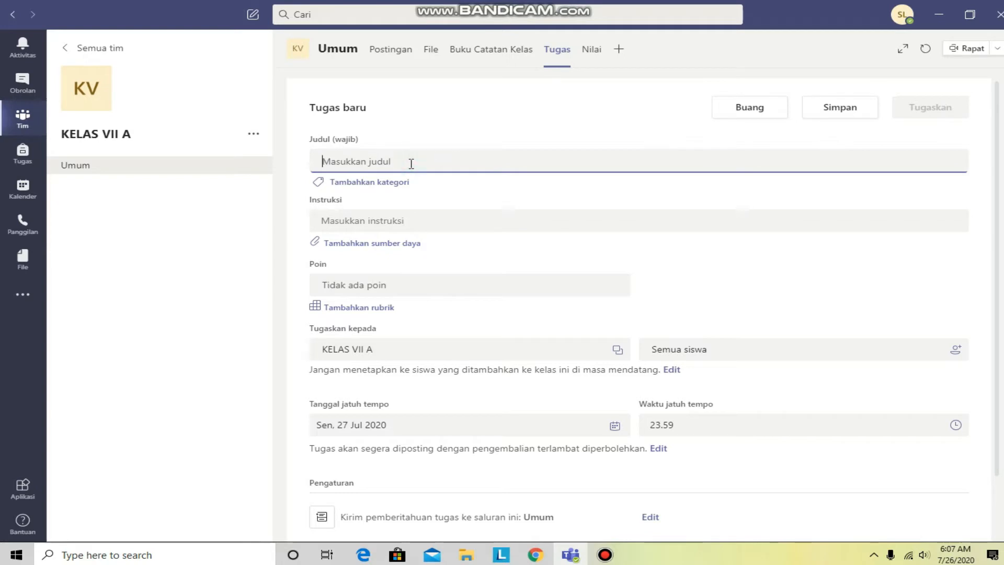
Title the assignment "TUGAS 1 TIK"
type("TUGAS 1")
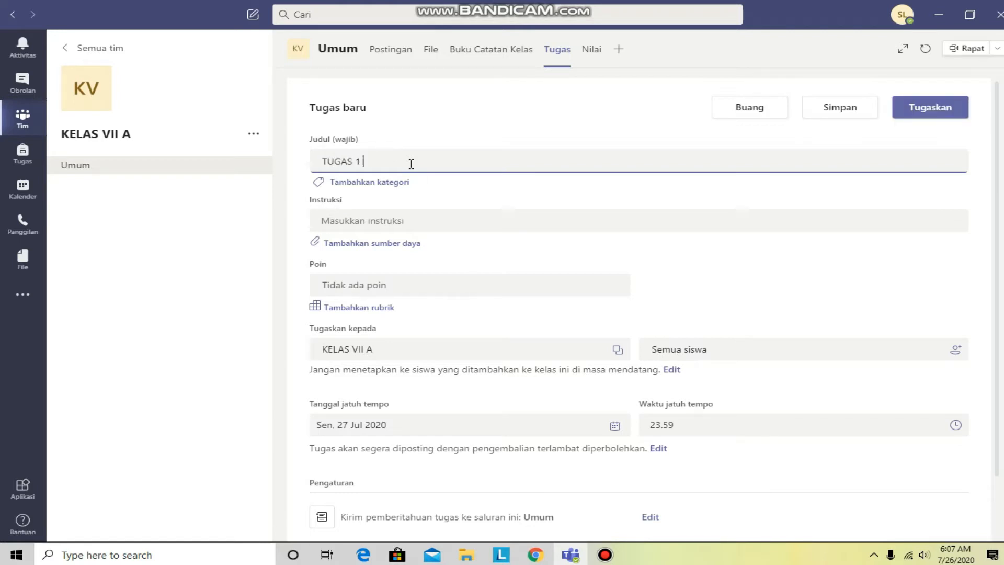
type(" TIK")
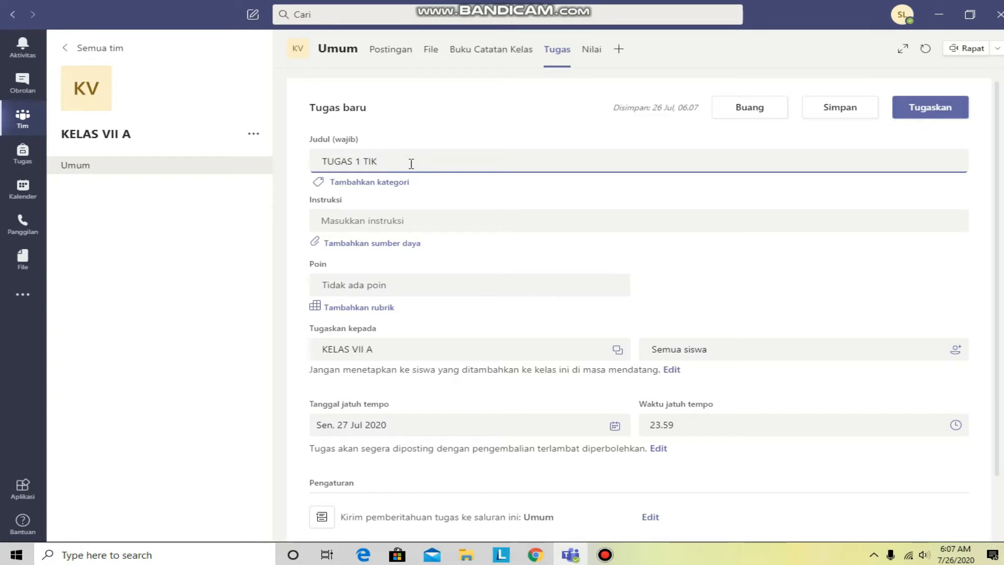
left_click_drag(360, 161, 396, 162)
left_click(397, 162)
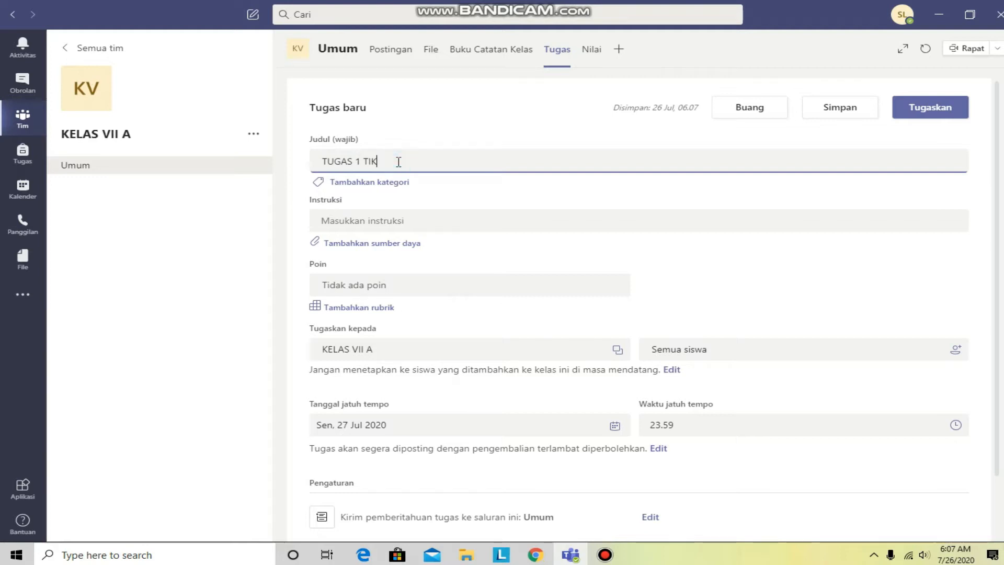
left_click_drag(325, 160, 389, 164)
left_click(389, 164)
left_click_drag(363, 161, 392, 161)
left_click(392, 161)
Add the category "TIK" to the assignment
left_click(338, 184)
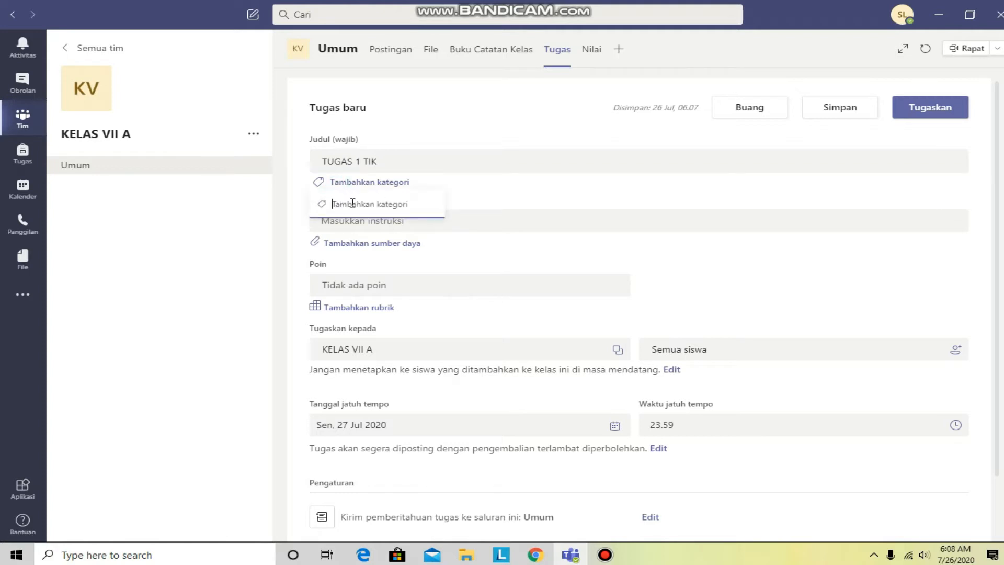
type("TIK")
key("Return")
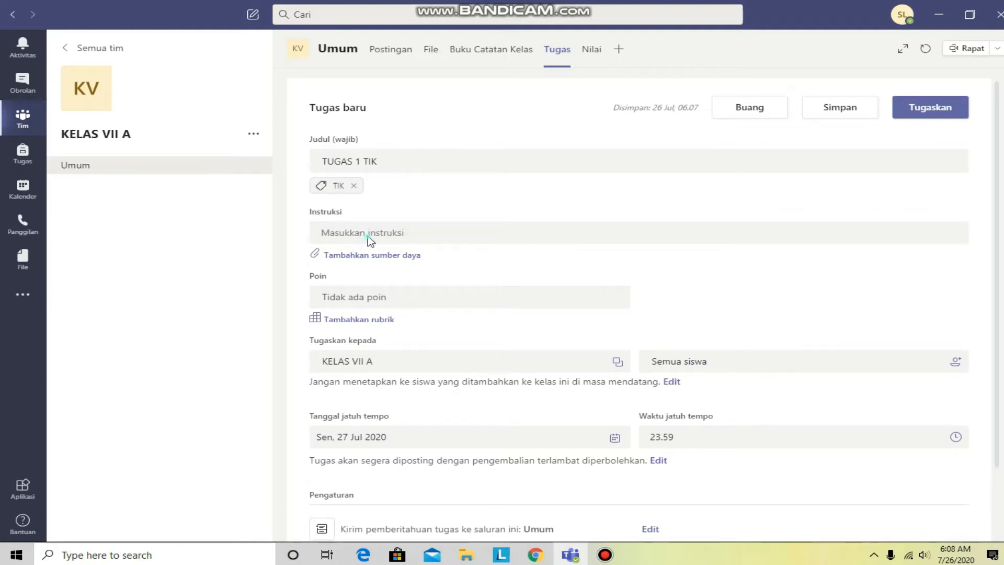
Enter the assignment instructions "Harap Tugas ini dikerjakan dengan baik."
left_click(369, 239)
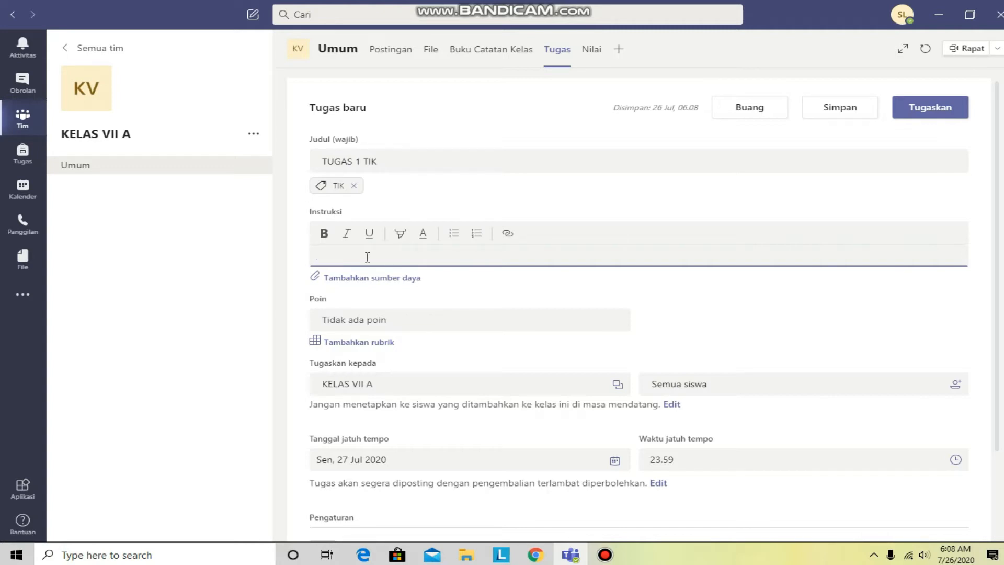
type("rap Tugas ini dikerjakan dengan")
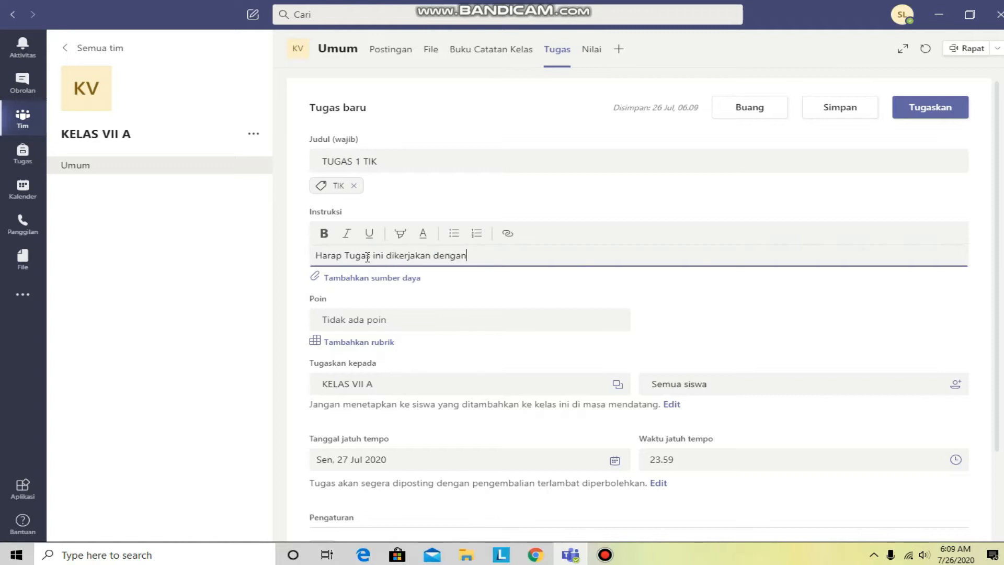
type(" baik")
scroll(531, 286, "down", 2)
scroll(410, 274, "up", 2)
left_click(342, 285)
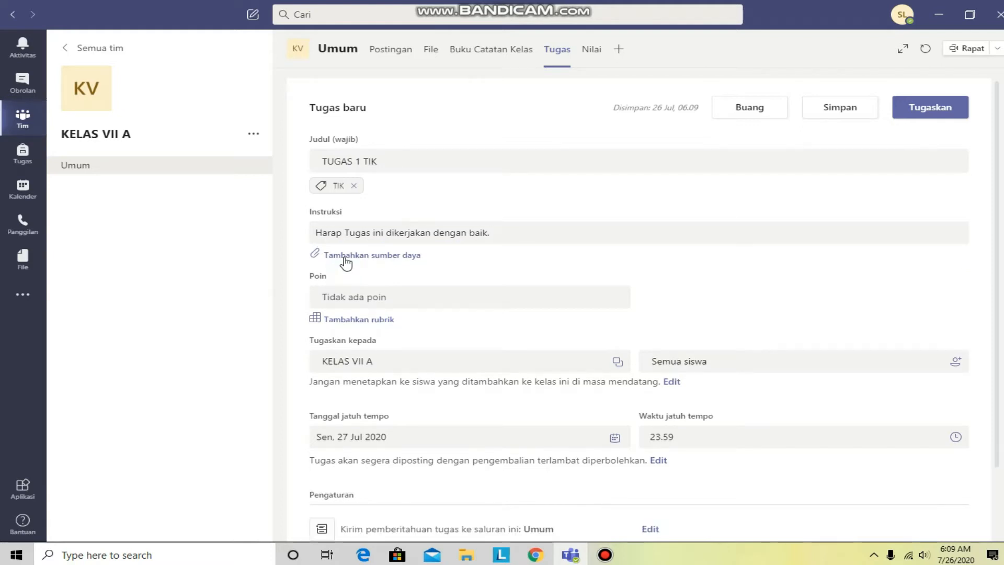
Attach a new Word document named "TUGAS 1 TIK" to the assignment as a resource
left_click(345, 256)
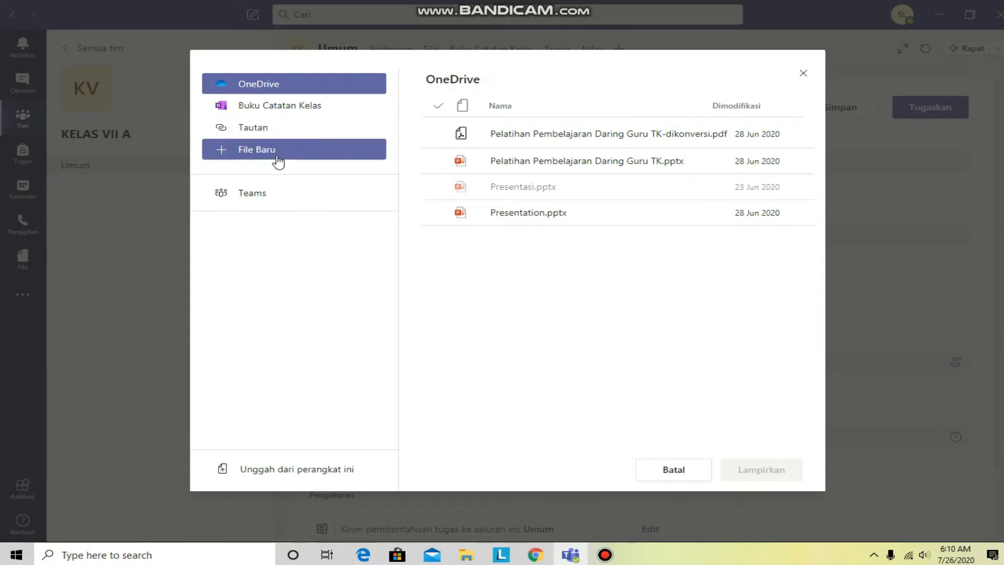
left_click(228, 153)
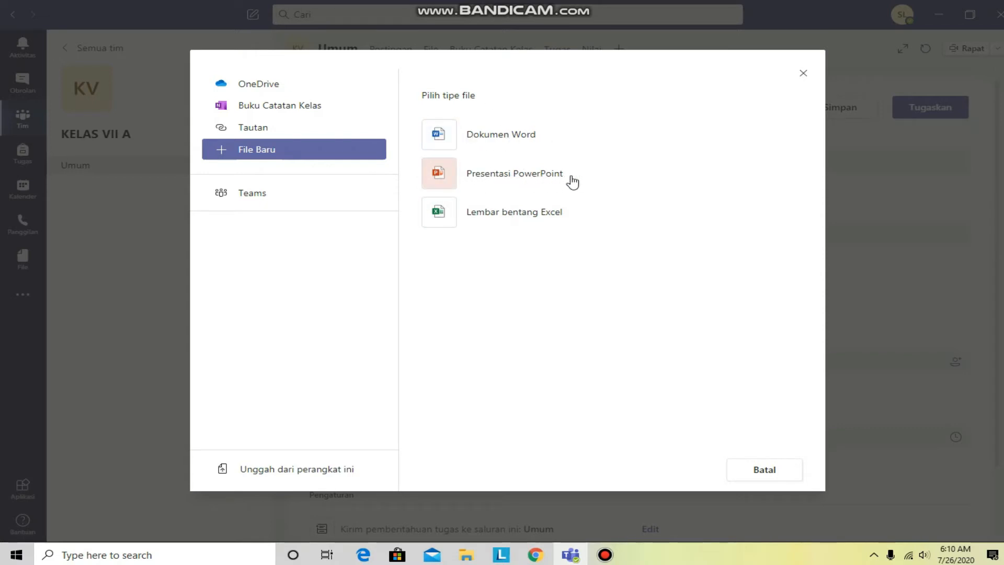
left_click(449, 144)
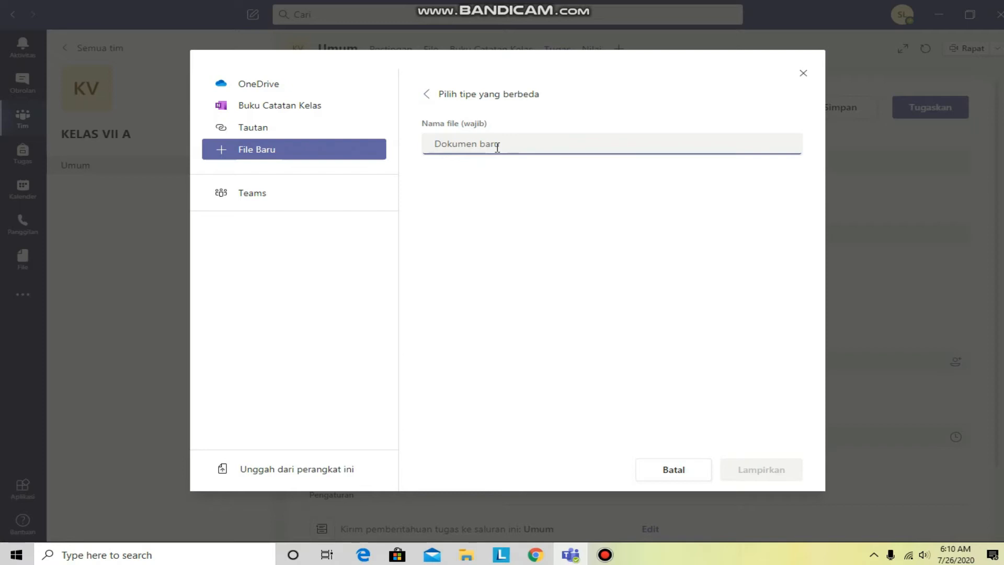
type("TUGAS 1 TIK")
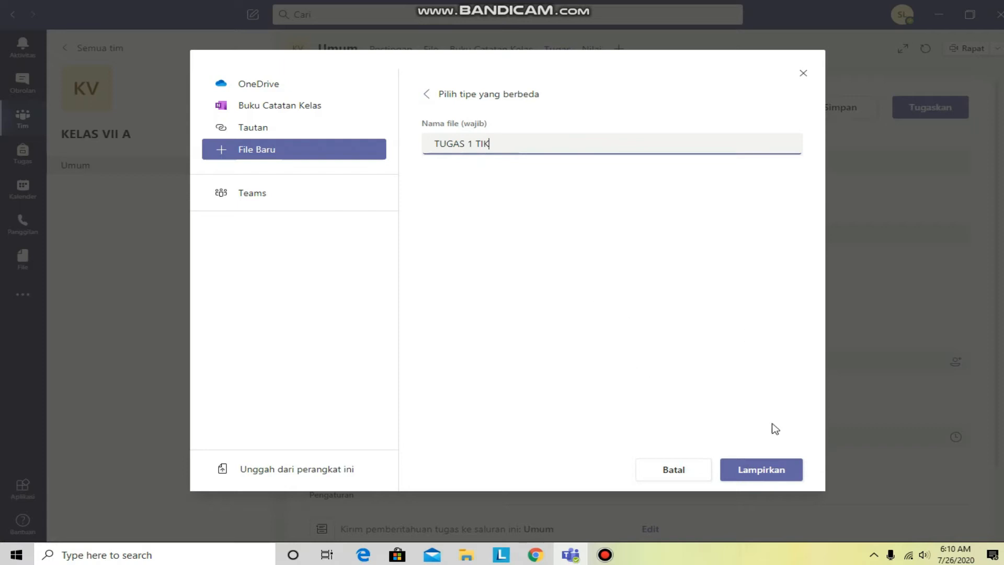
left_click(786, 474)
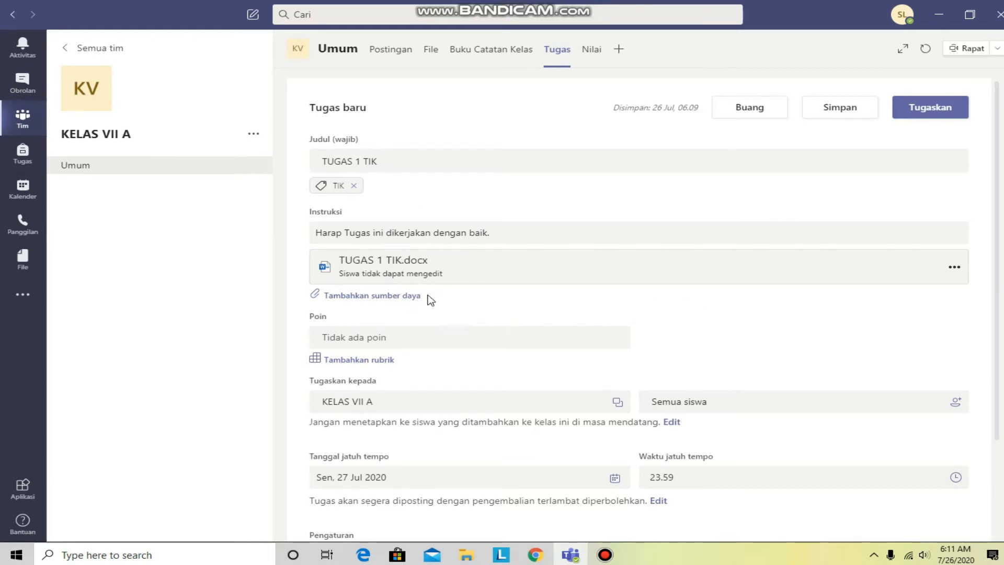
Open the attached TUGAS 1 TIK.docx for editing and place the cursor at the start of its blank page
left_click(471, 271)
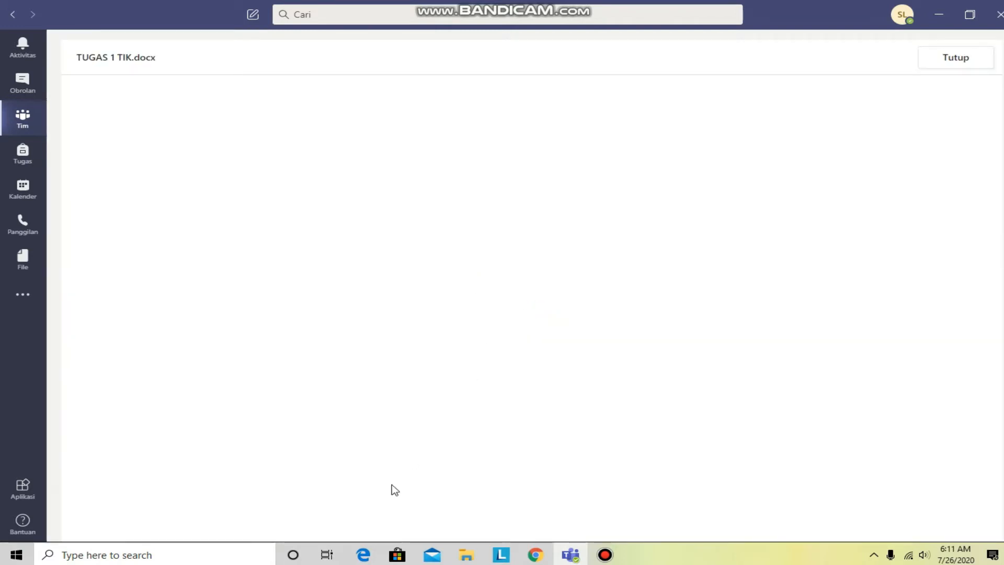
left_click(95, 554)
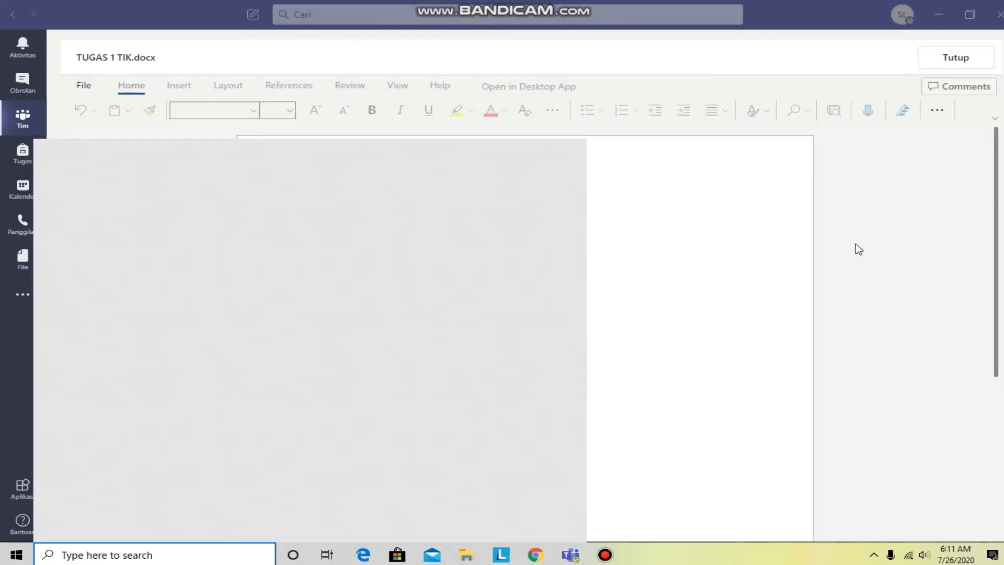
left_click(719, 269)
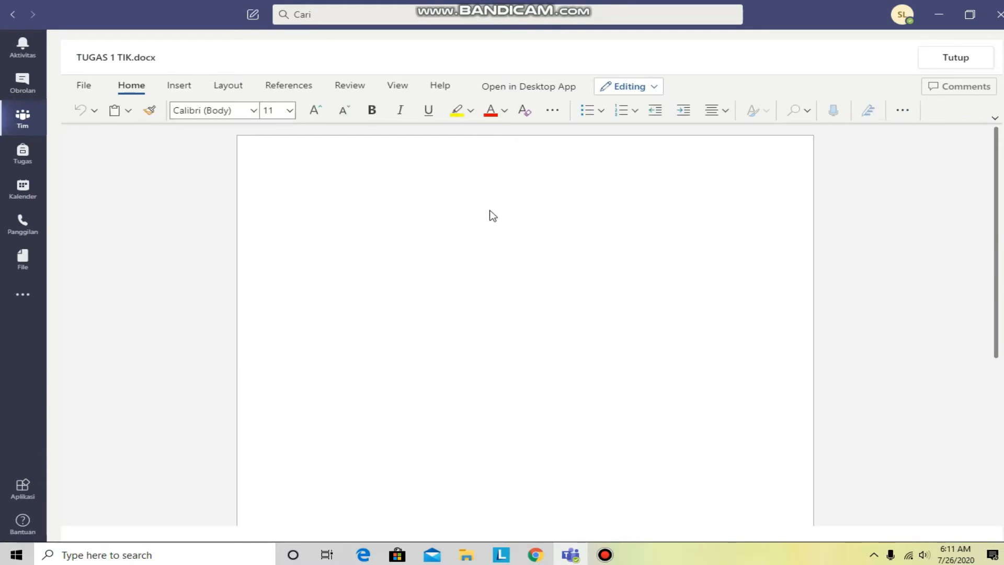
left_click(325, 204)
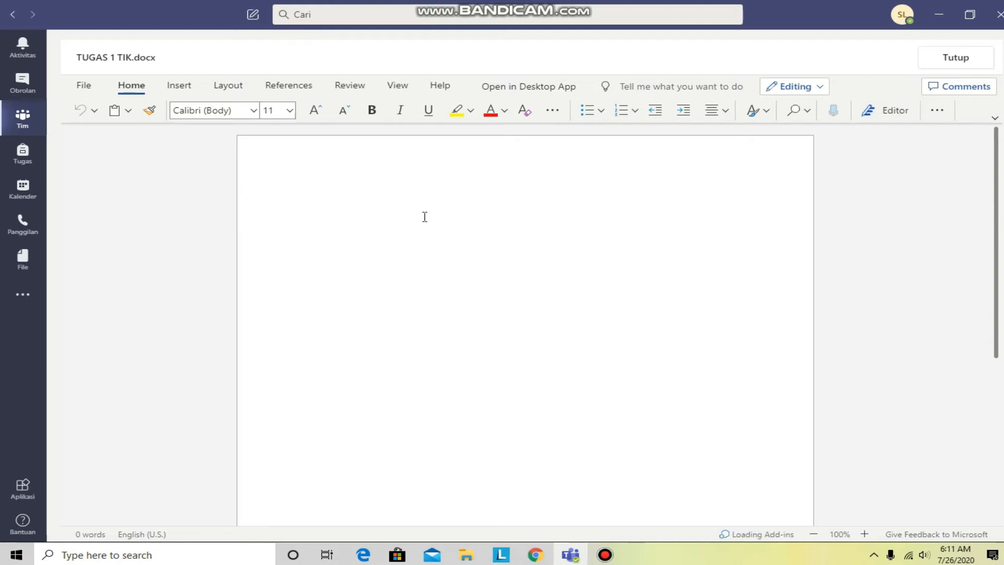
Insert the 20 numbered TIK questions, from "Apakah yang dimaksud dengan Informasi?" to "Apakah yang dimaksud dengan Internet?", and add the heading "TUGAS 1" above them
type("1. Apakah yang dimaksud dengan Informasi? 2. Apakah yang dimaksud dengan komunikasi? 3. Apakah yang dimaksud dengan Teknologi Informasi dan komunikasi? 4. Sebutkan 4 alat-alat komunikasi? 5. Sebutkan 4 media komunikasi? 6. Sebutkan 5 peralatn TIK? 7. Apakah yang dimaksud dengan komputer? 8. Alat komunikasi dua arah disebut? 9. Apakah yang dimaksud dengan faksimili? 10. Apakah yang dimaksud dengan Wirelless Phone? 11. Apakah yang dimaksud dengan Server? 12. Apakah yang dimaksud dengan modem? 13. Apakah yang dimaksud dengan Client ? 14. Apakah yang dimaksud dengan Router? 15. Apakah yang dimaksud dengan SMS? 16. Apakah yang dimaksud dengan MMS? 17. Apakah yang dimaksud dengan Video Call? 18. Apakah yang dimaksud dengan Teknologi 3G? 19. Apakah yang dimaksdu dengan HSDPA? 20. Apakah yang dimaksud dengan Internet?")
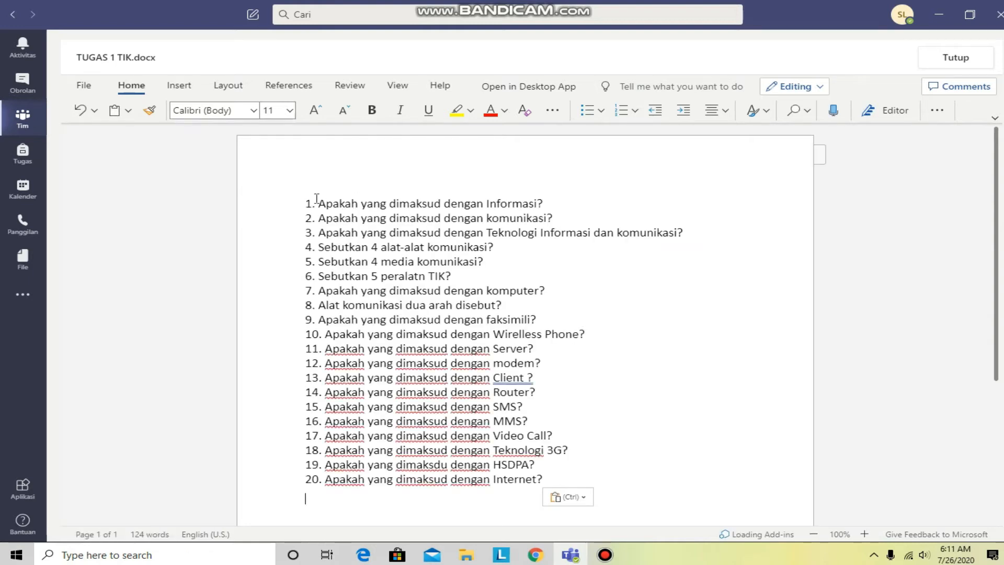
left_click(308, 202)
key("Return")
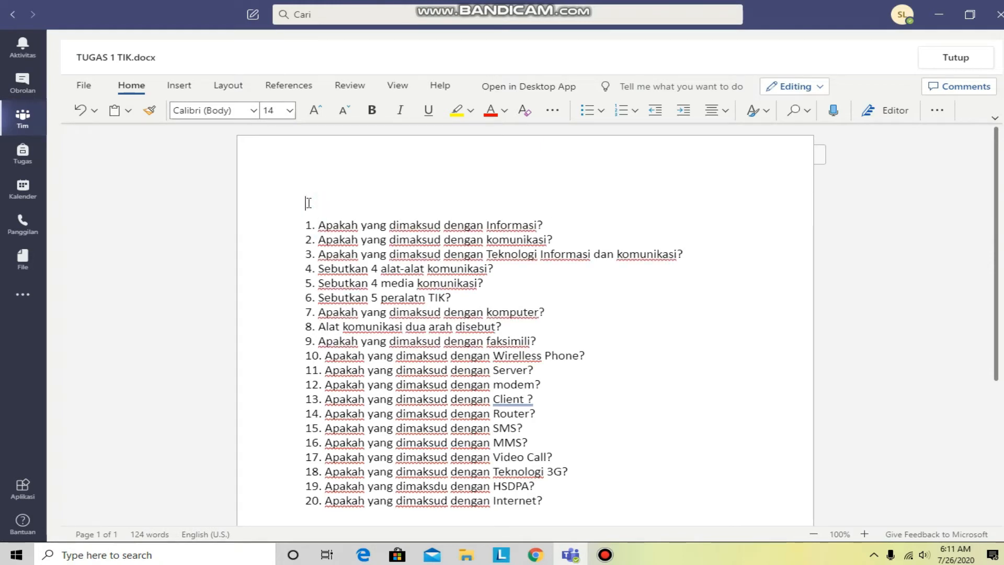
key("BackSpace")
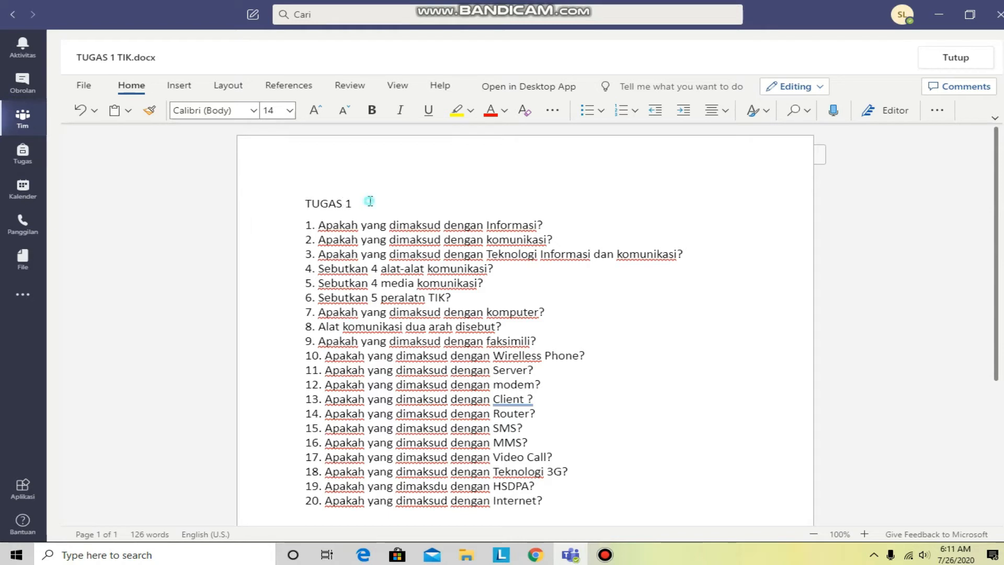
Format the "TUGAS 1" heading above the questions as centred, bold text in size 20
left_click_drag(369, 201, 294, 208)
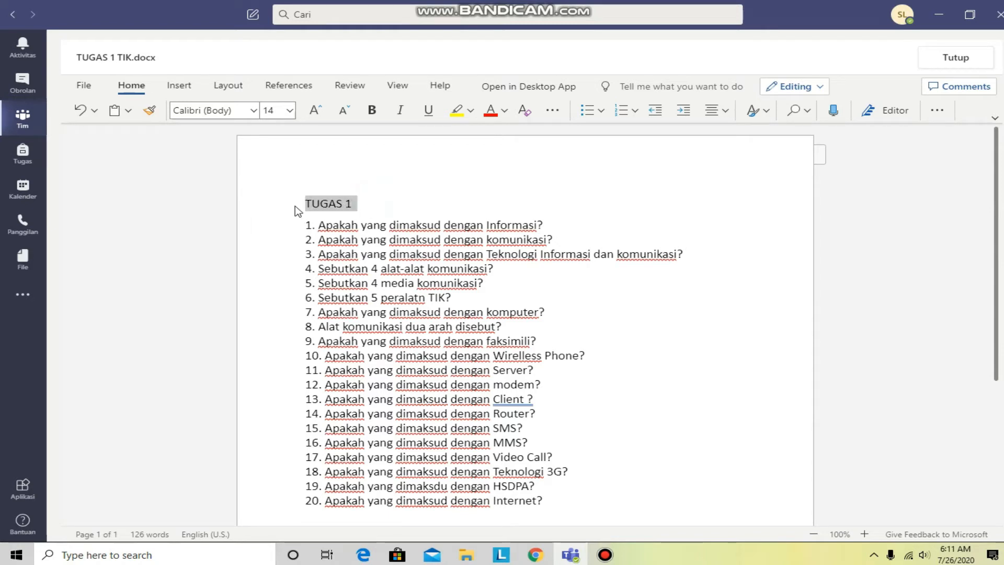
left_click(712, 111)
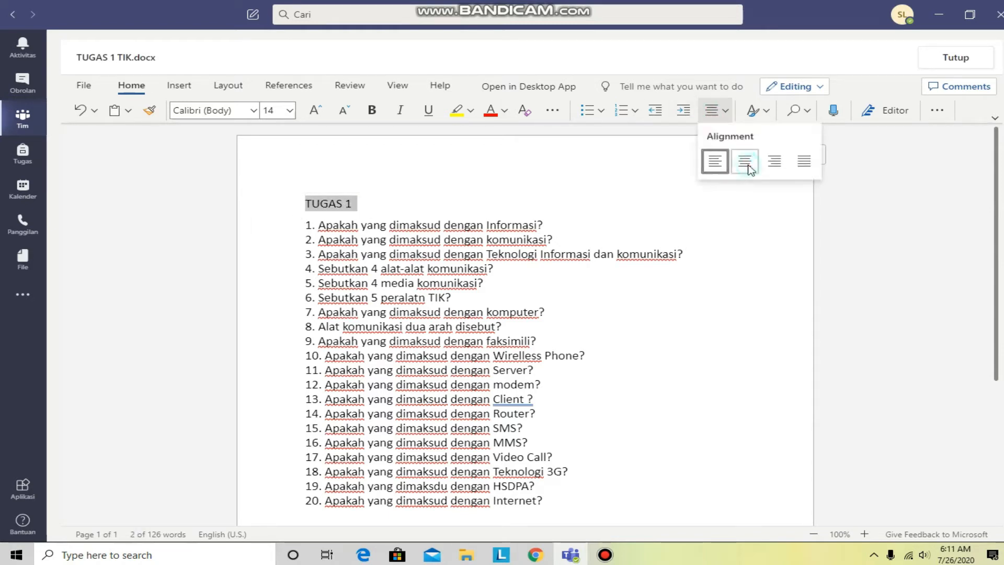
left_click(745, 162)
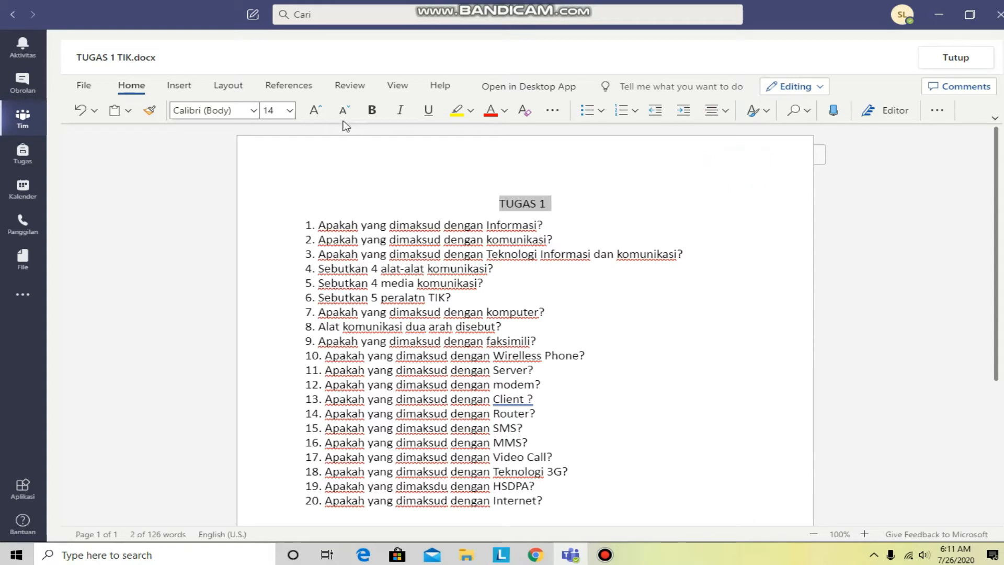
left_click(314, 111)
left_click(315, 110)
left_click(314, 111)
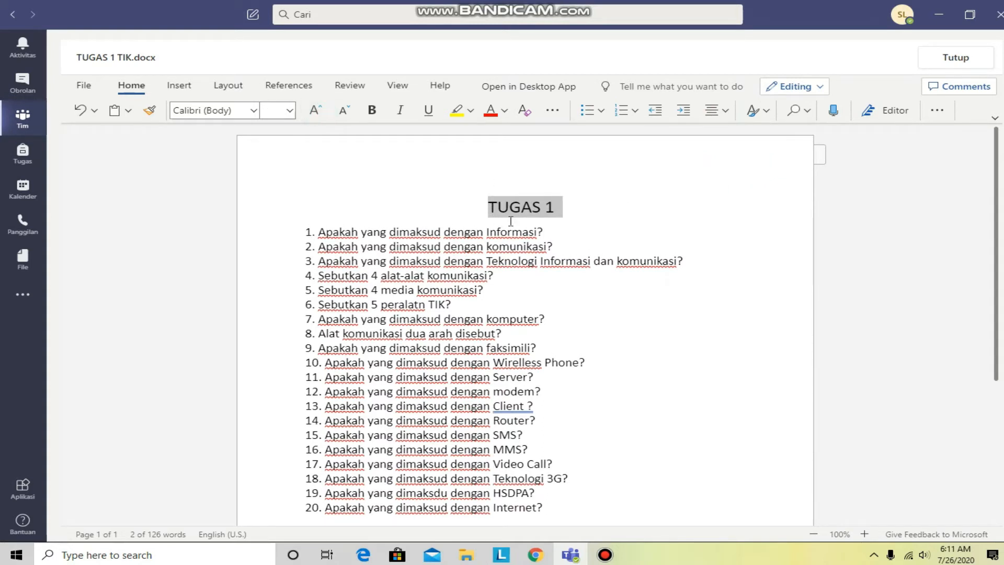
left_click_drag(576, 209, 433, 210)
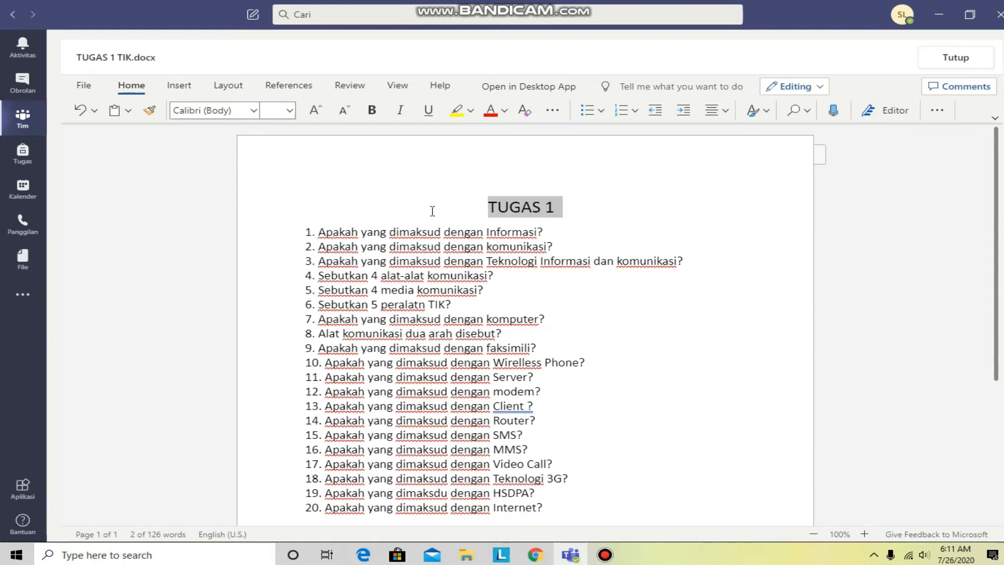
left_click(369, 109)
left_click(574, 213)
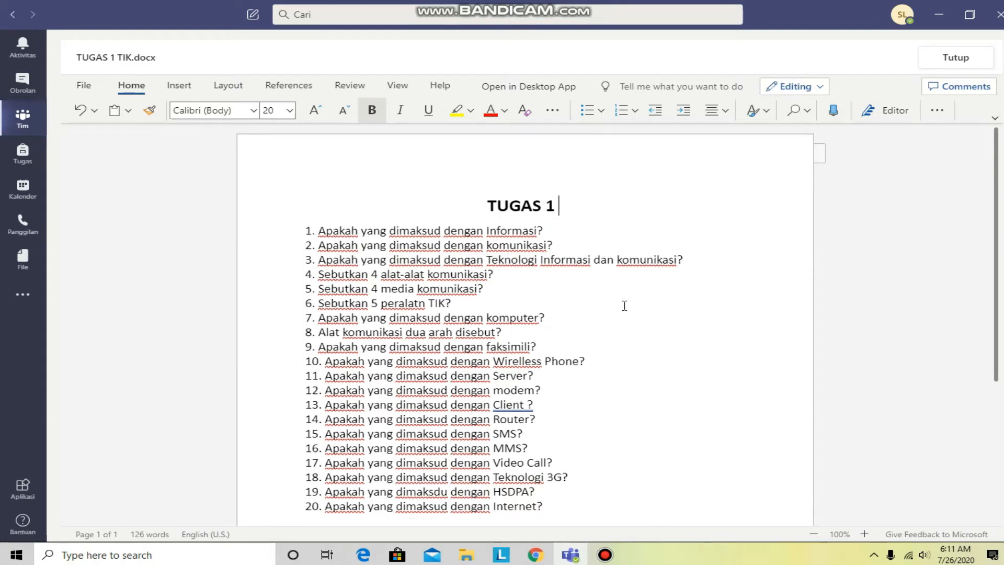
Look over the finished question sheet and close the document to return to the assignment form
scroll(569, 365, "down", 5)
scroll(569, 365, "up", 5)
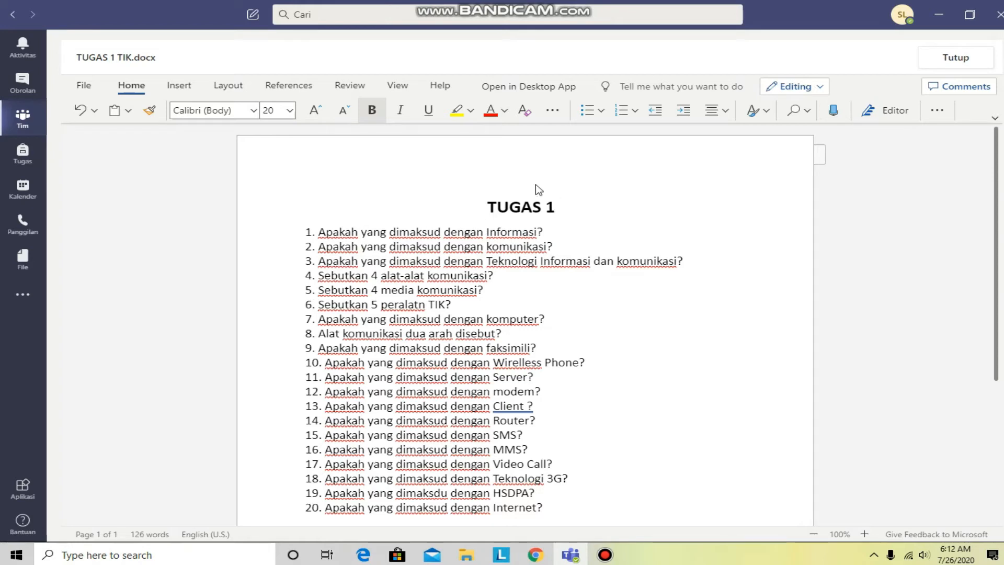
left_click(959, 60)
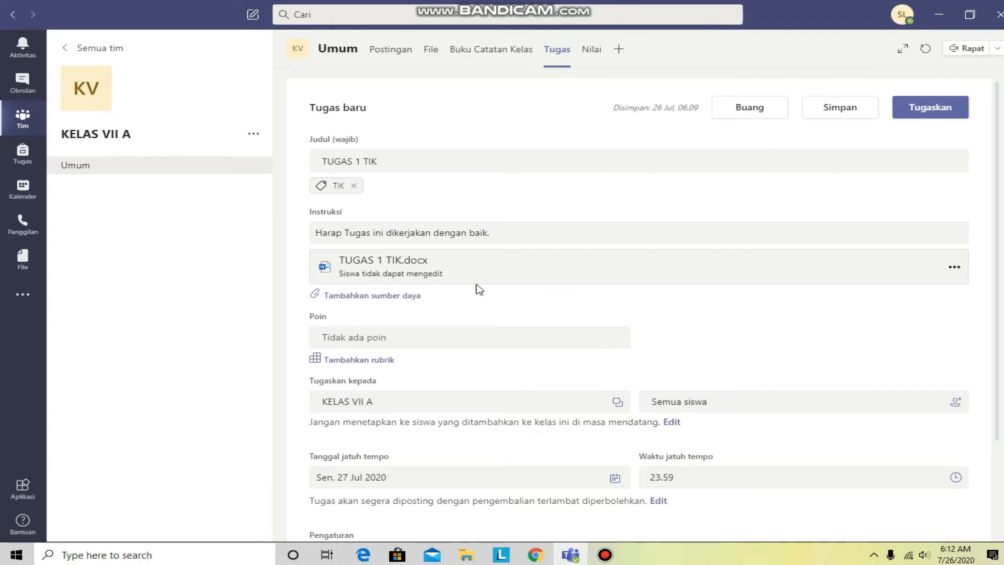
Reopen the attached TUGAS 1 TIK.docx, check its heading and question list, and close it again
left_click(487, 266)
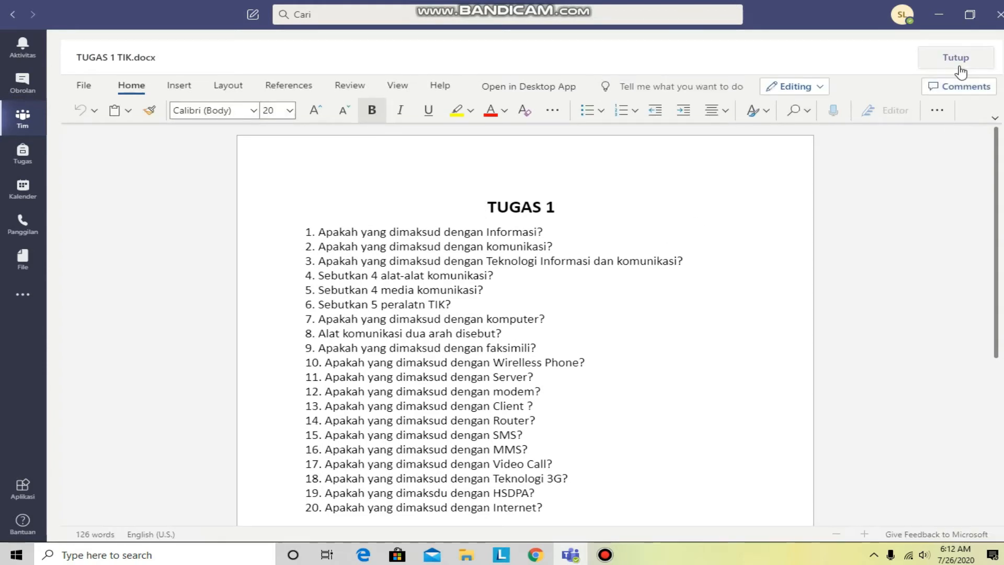
left_click(486, 205)
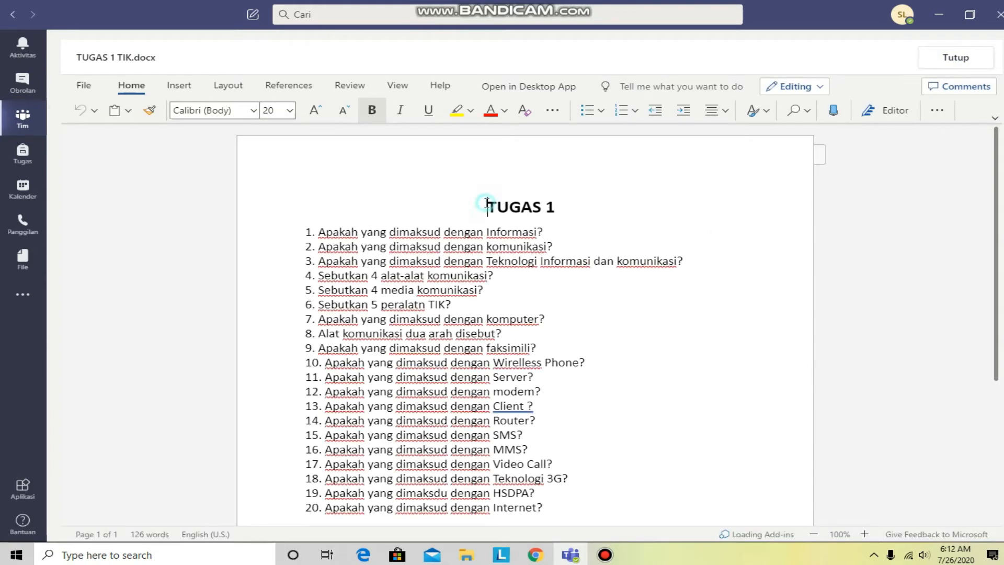
scroll(508, 428, "down", 4)
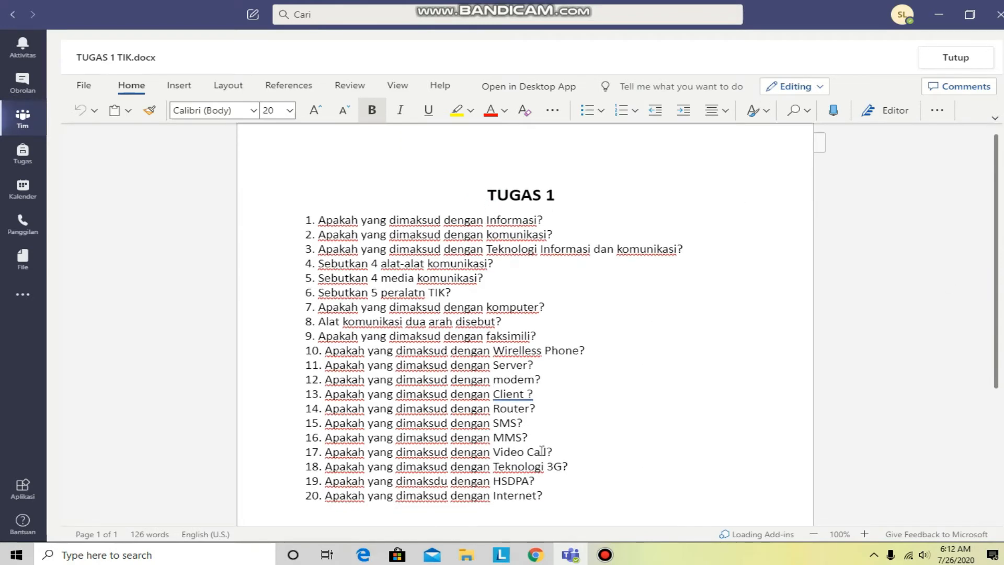
scroll(544, 447, "up", 4)
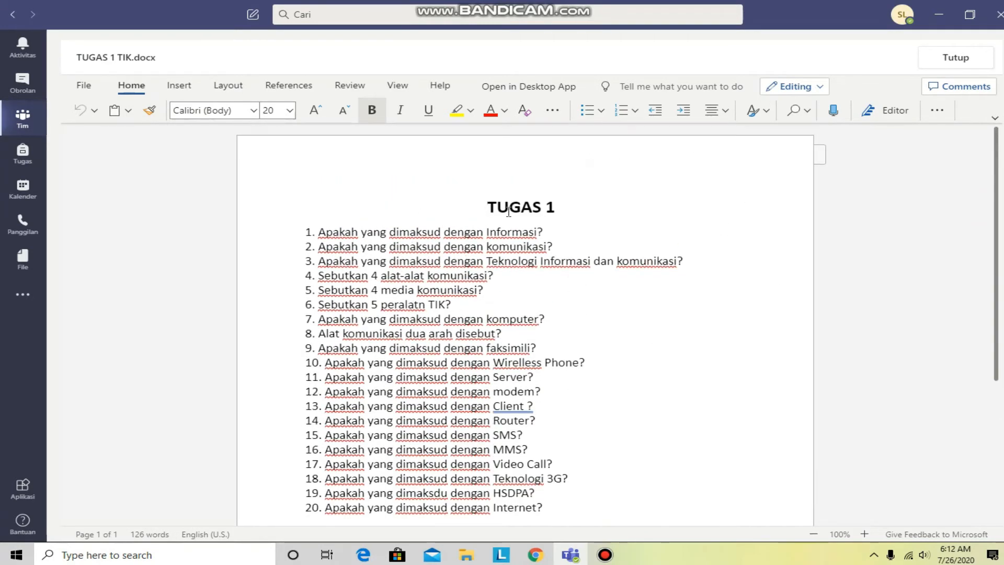
left_click_drag(508, 212, 654, 491)
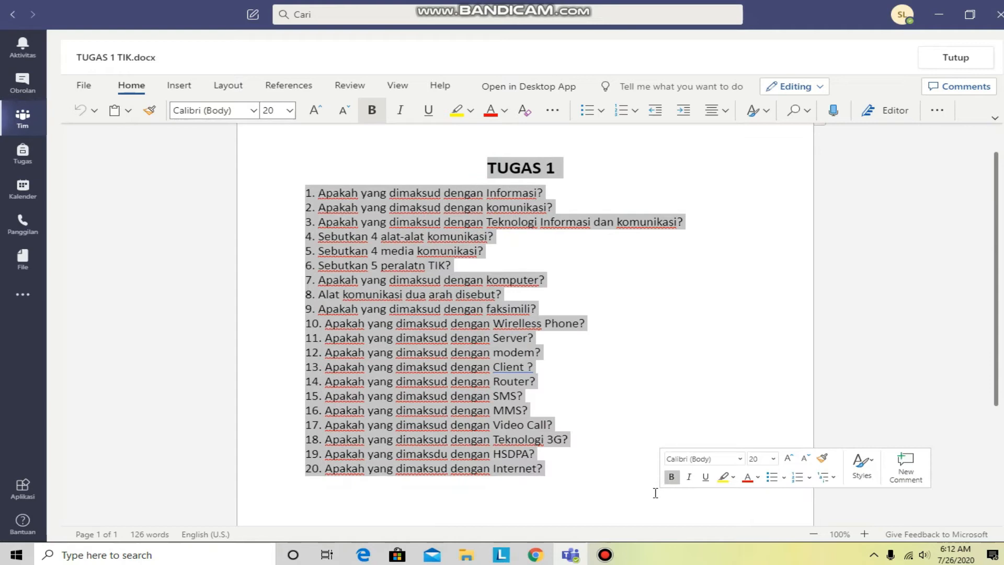
left_click(599, 468)
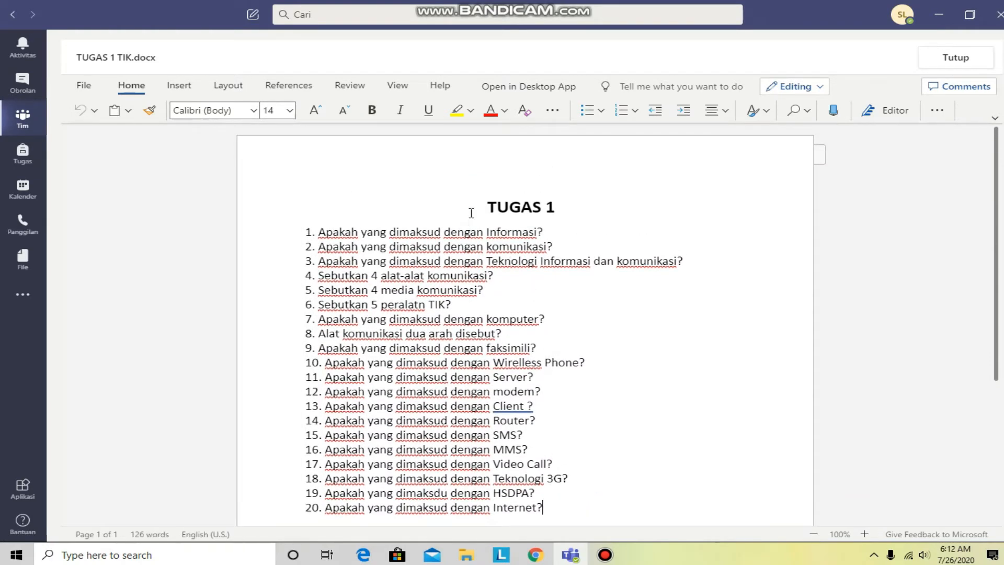
left_click(484, 204)
key("ctrl+shift+End")
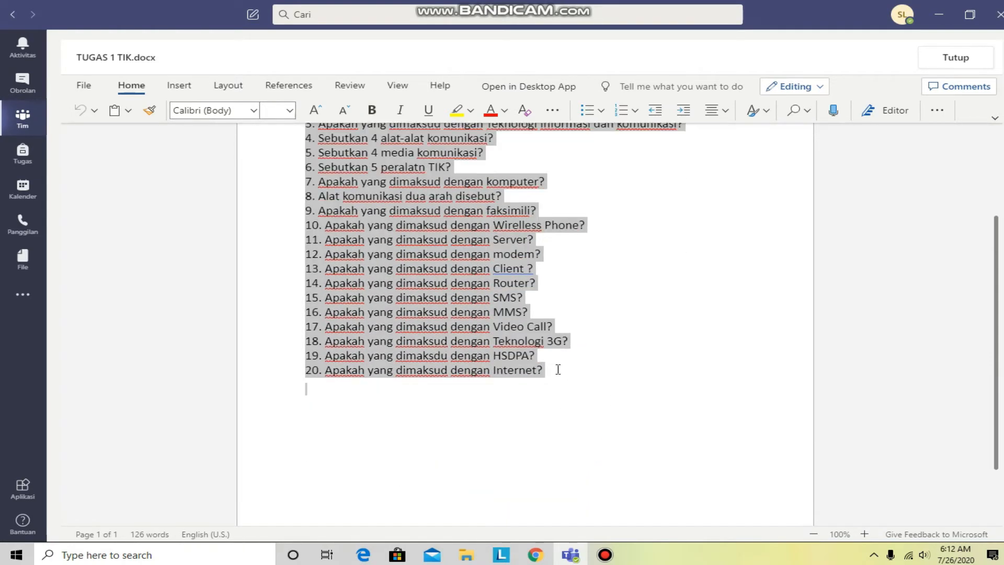
left_click(570, 371)
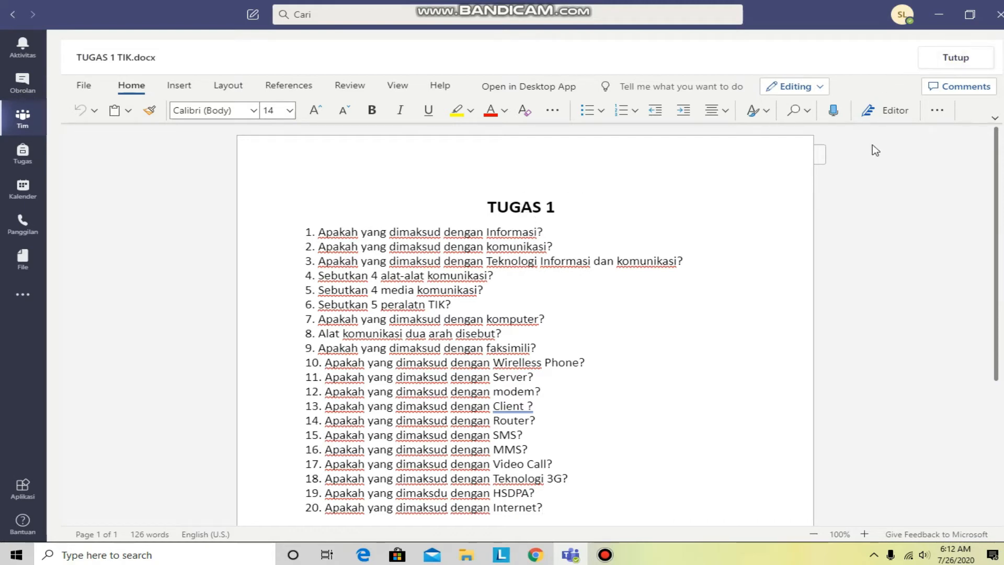
left_click(951, 61)
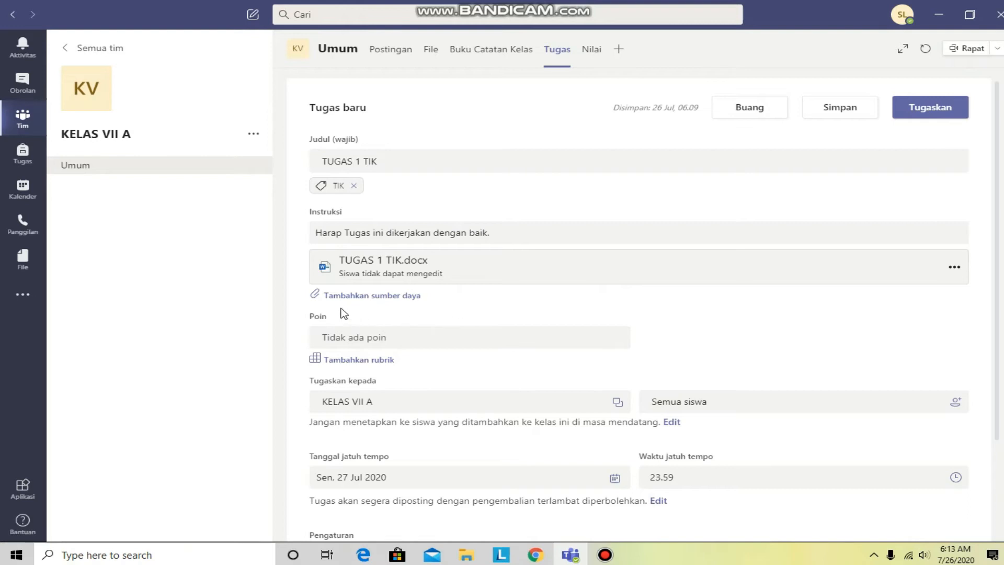
Upload the PowerPoint file Tugas 1 TIK.pptx from the computer's Videos folder and attach it to the assignment as a resource
left_click(358, 297)
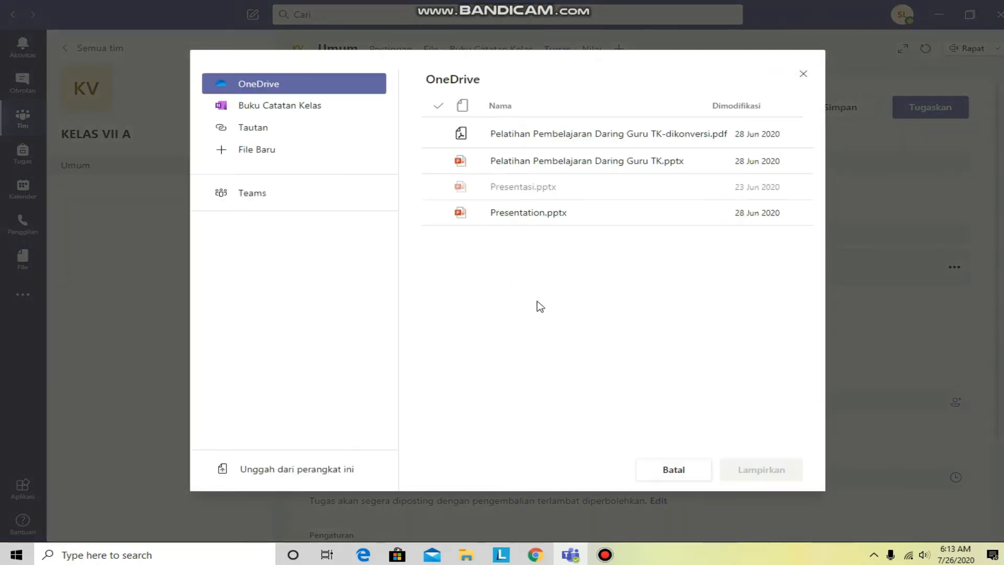
left_click(280, 477)
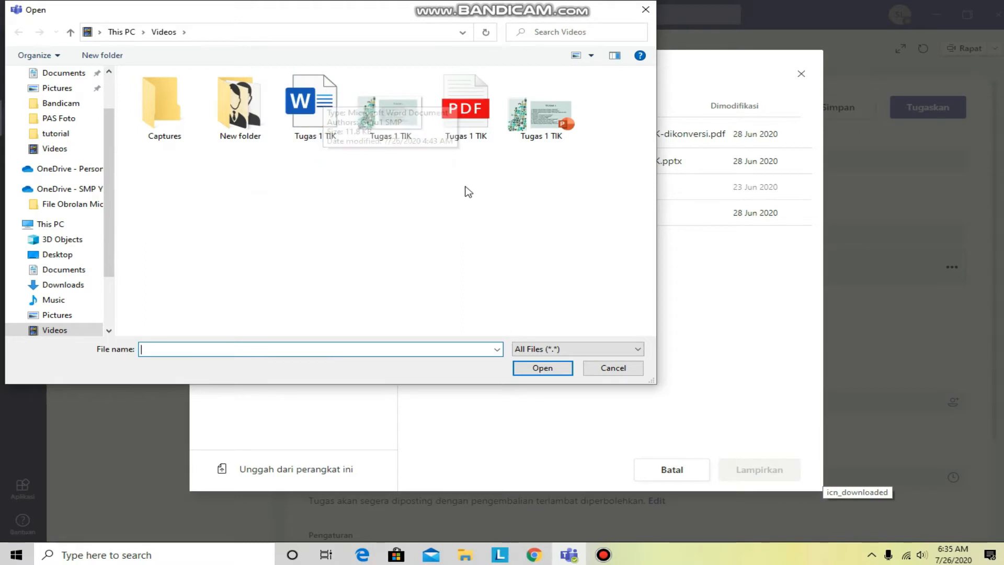
left_click(304, 110)
left_click(388, 116)
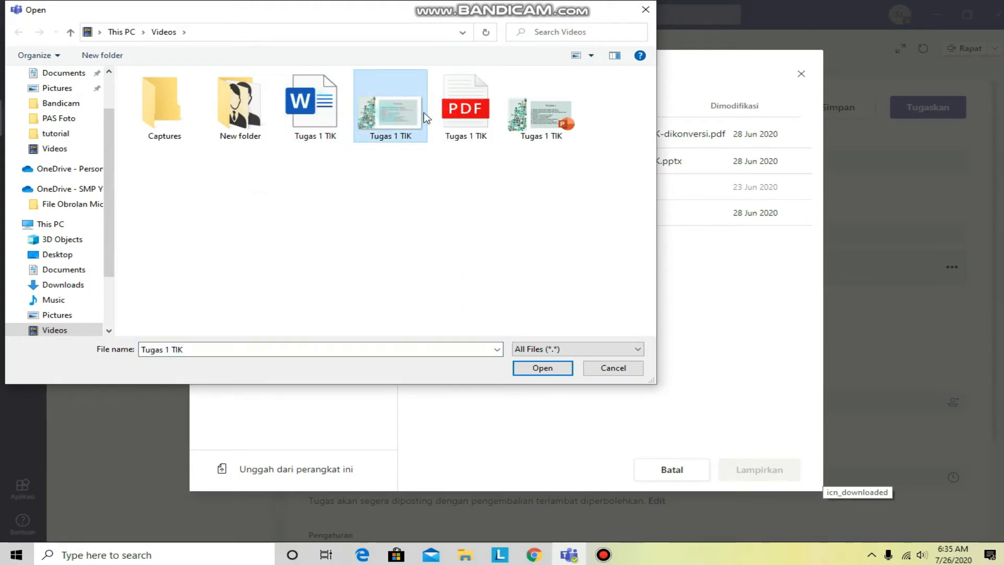
left_click(467, 120)
left_click(545, 114)
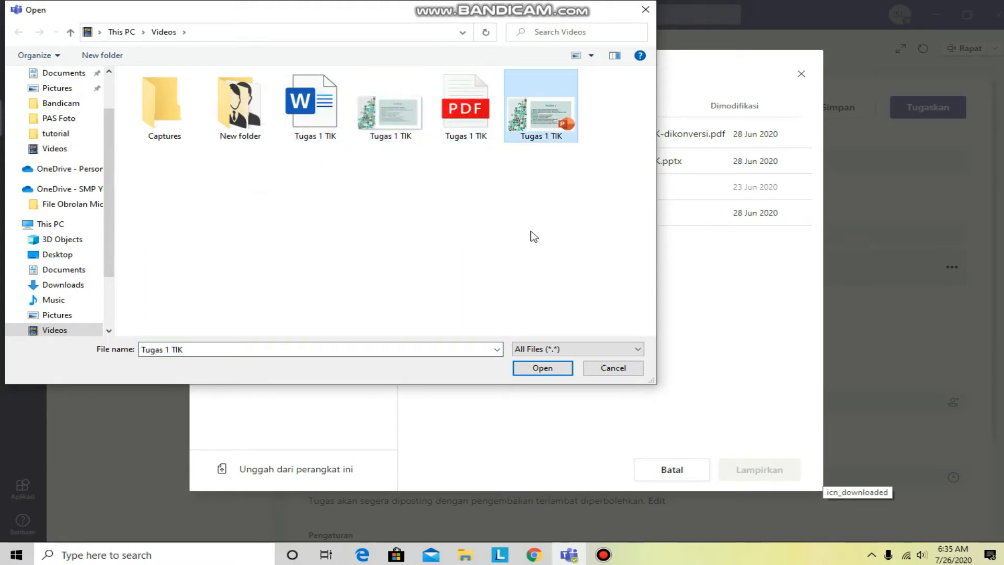
double_click(536, 122)
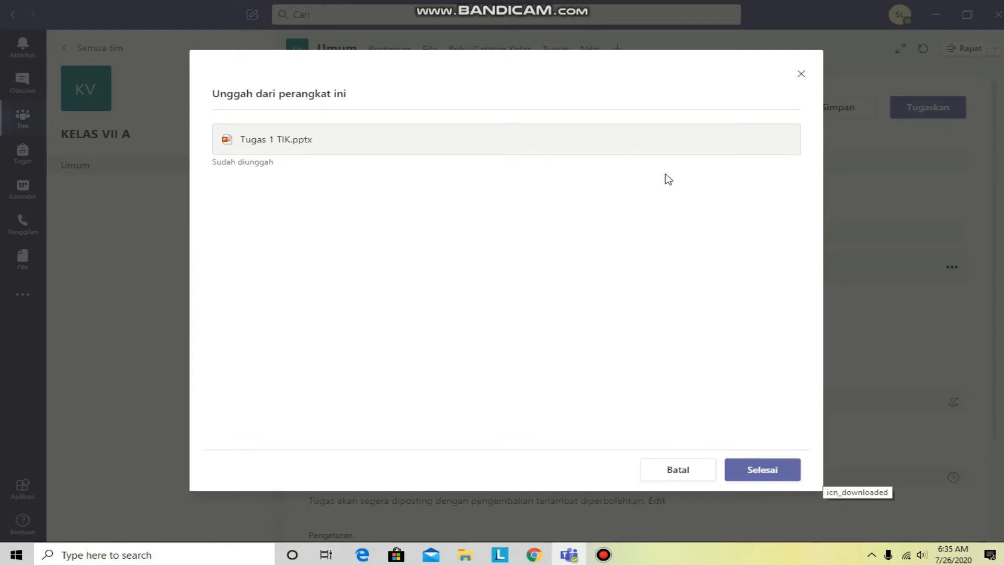
left_click(791, 472)
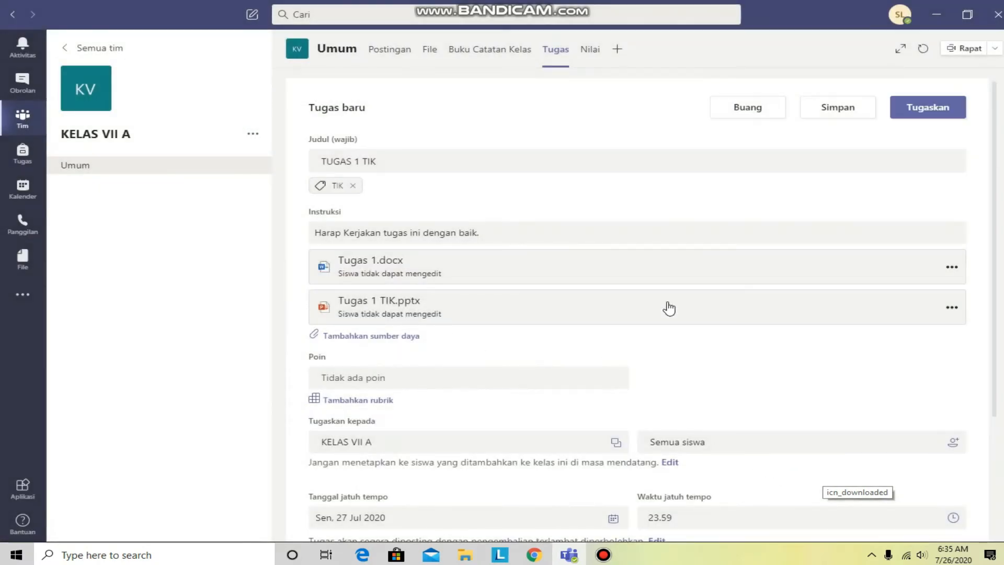
Upload Tugas 1 TIK.pdf from the computer's Videos folder as another resource of the assignment
left_click(337, 338)
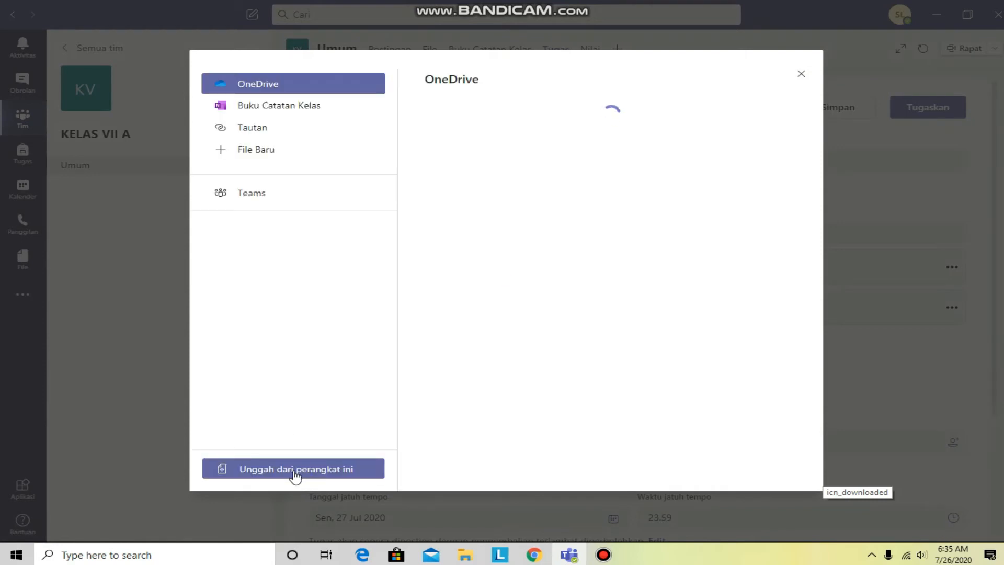
left_click(290, 471)
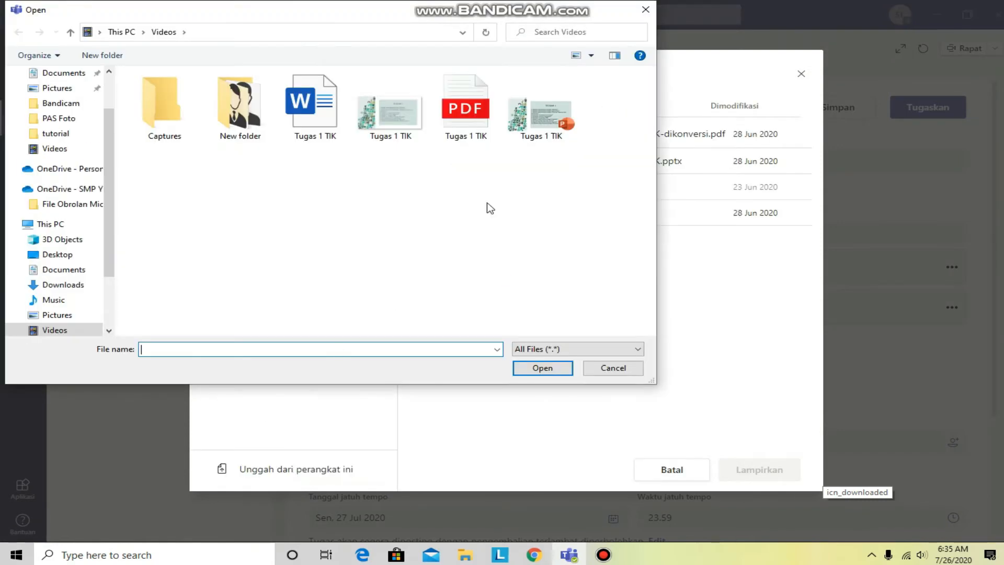
double_click(466, 137)
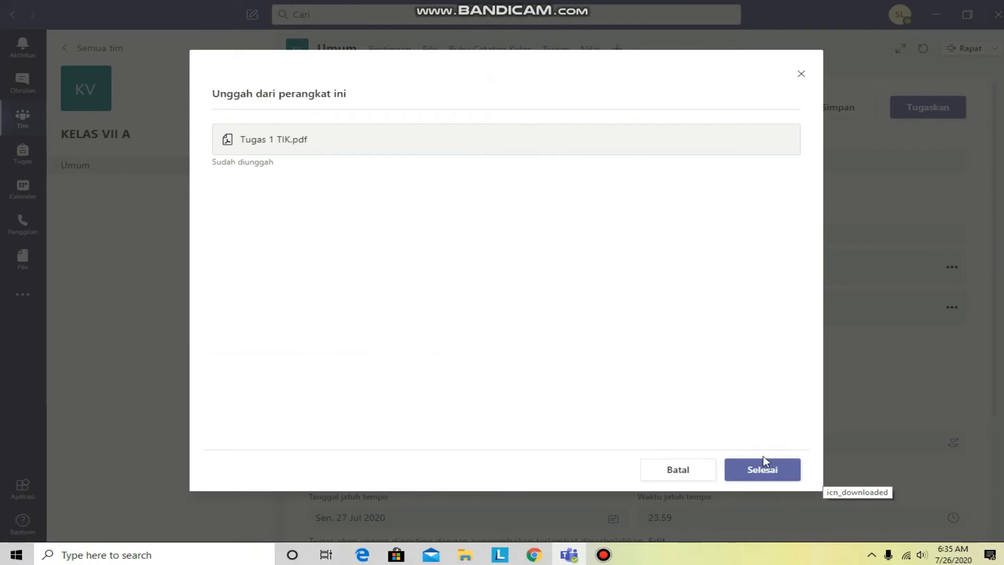
left_click(762, 468)
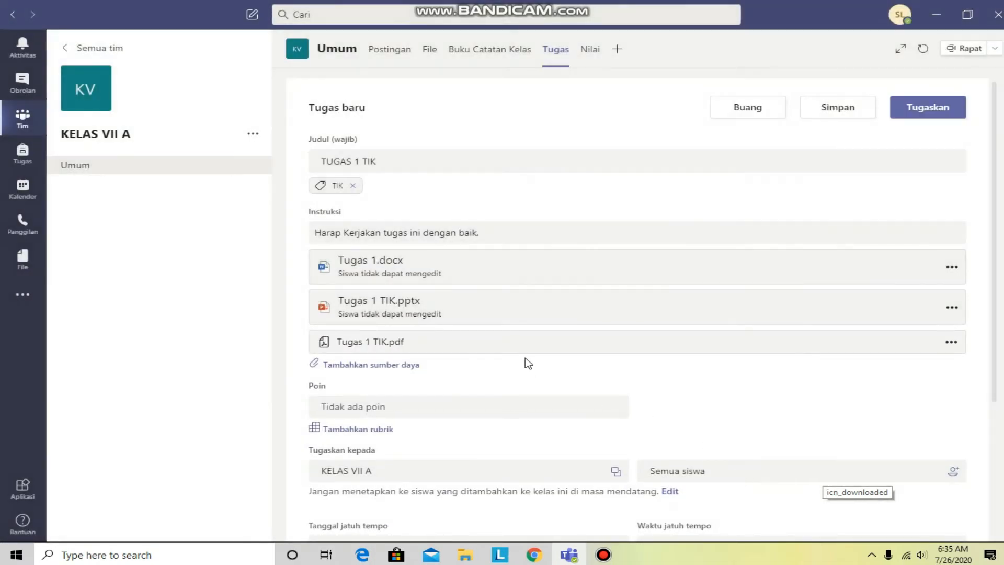
Upload the image Tugas 1 TIK.jpg from the computer's Videos folder and attach it to the assignment
left_click(334, 366)
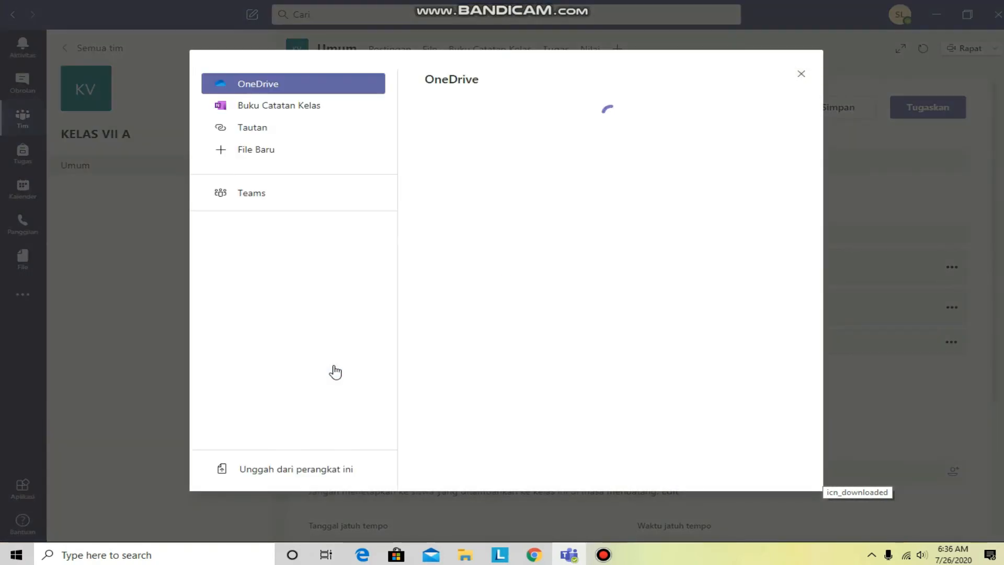
left_click(273, 475)
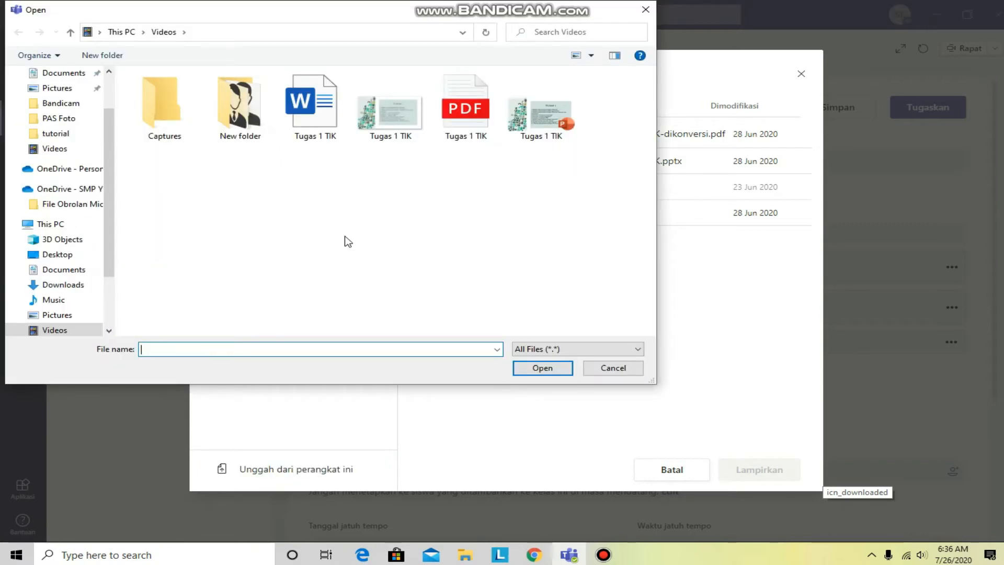
left_click(390, 138)
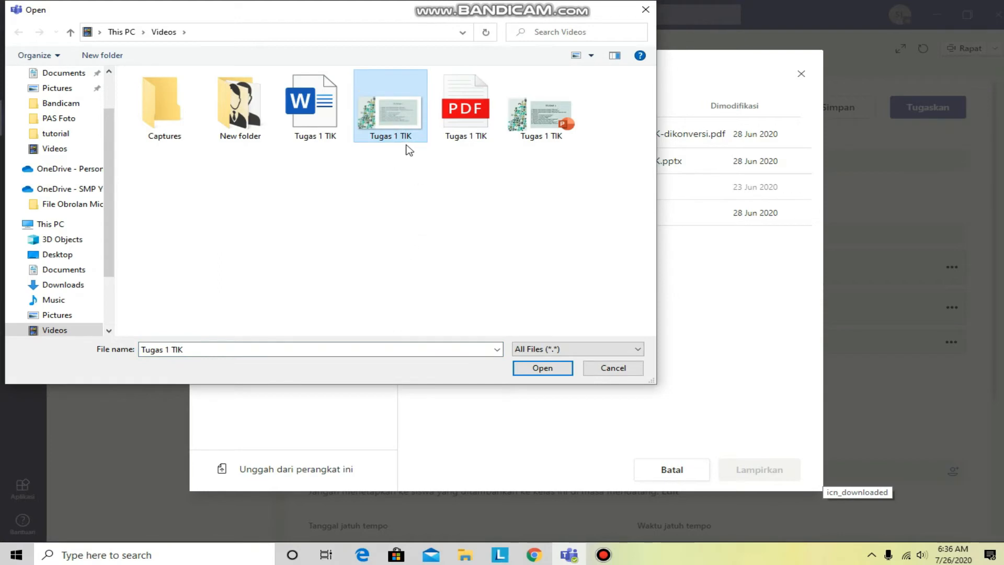
double_click(397, 120)
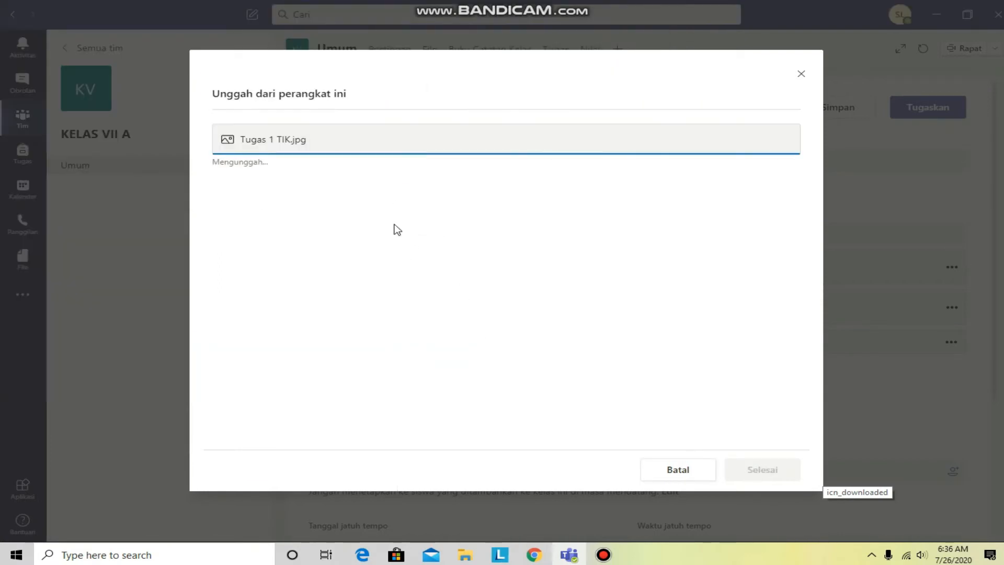
left_click(777, 473)
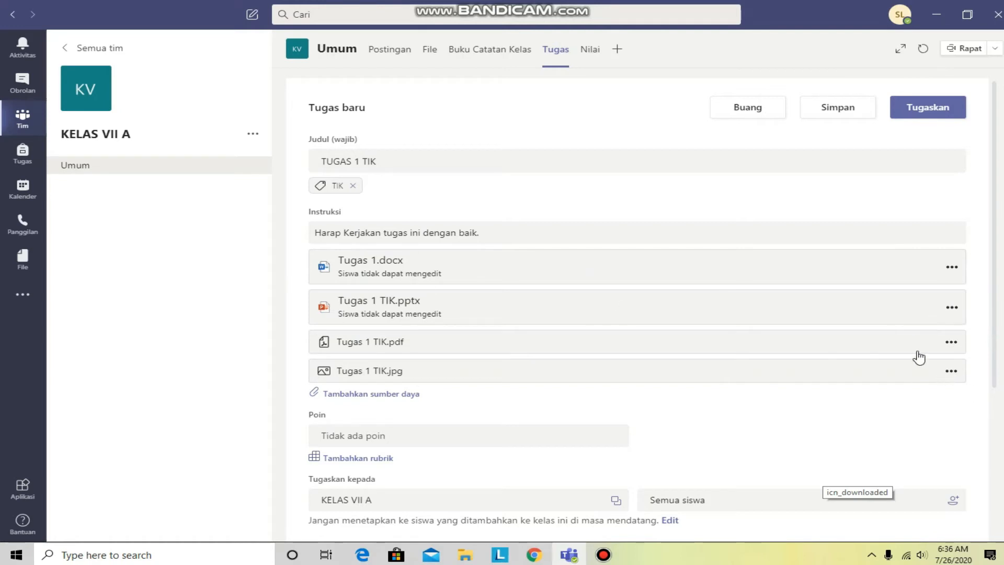
Remove the resources Tugas 1 TIK.pptx, Tugas 1 TIK.pdf and Tugas 1 TIK.jpg from the assignment, keeping only Tugas 1.docx
left_click(951, 307)
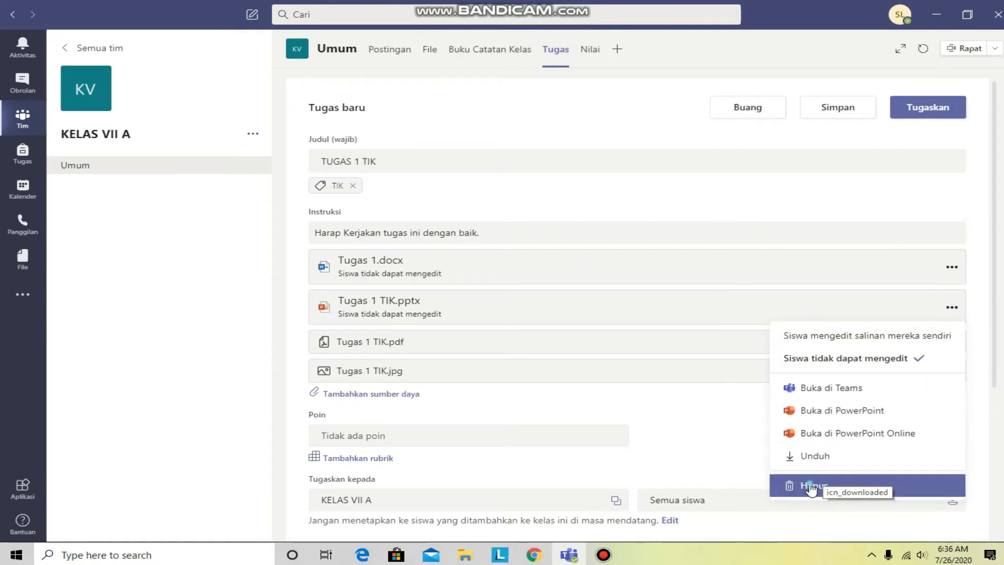
left_click(811, 486)
left_click(951, 302)
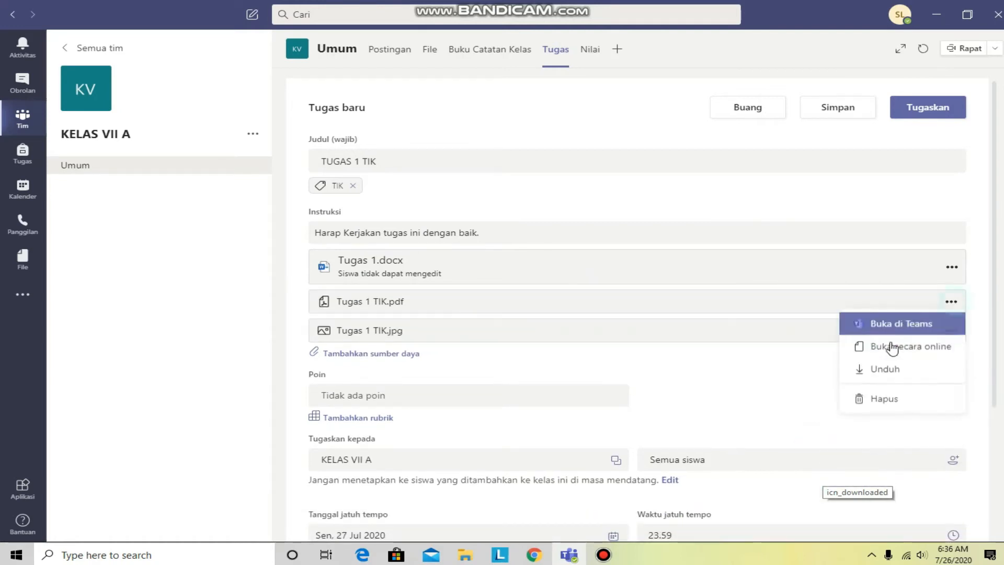
left_click(877, 398)
left_click(951, 302)
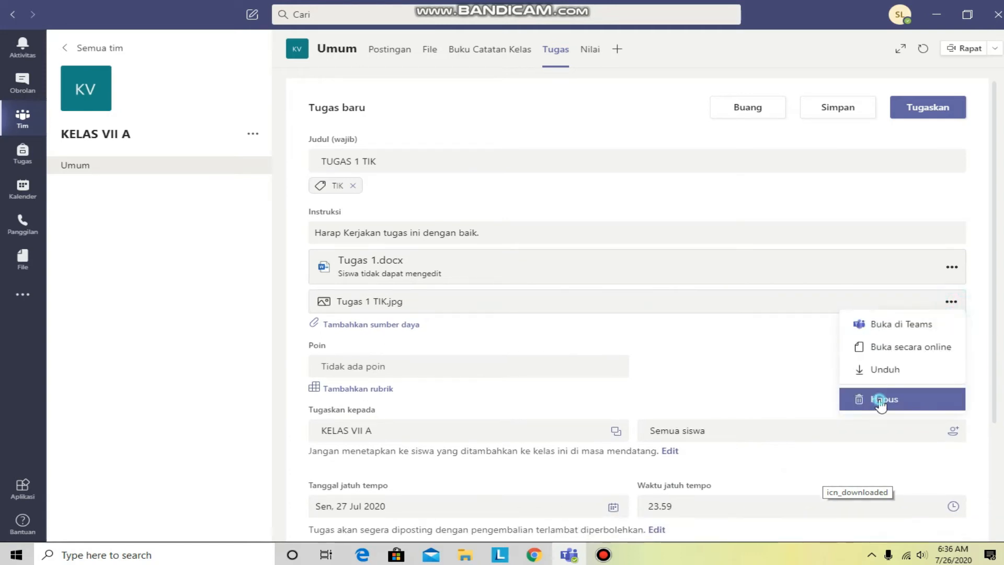
left_click(879, 399)
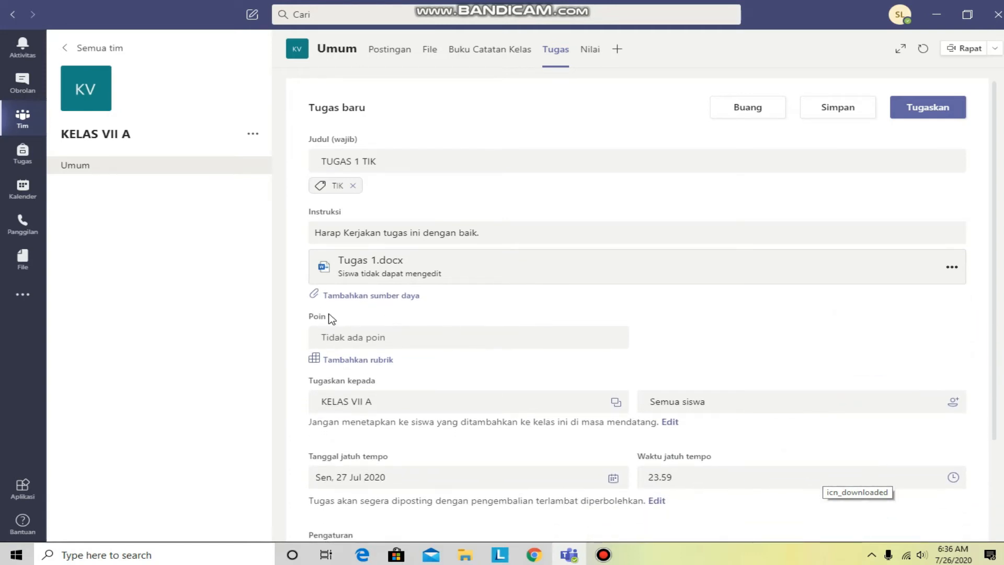
Set the assignment's points to 100
scroll(338, 328, "down", 1)
left_click(341, 274)
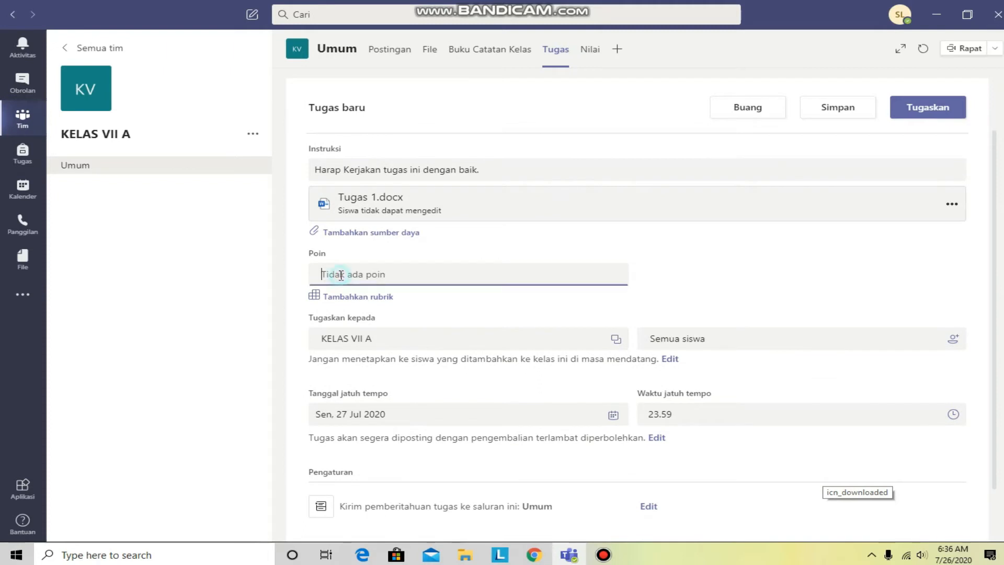
type("100")
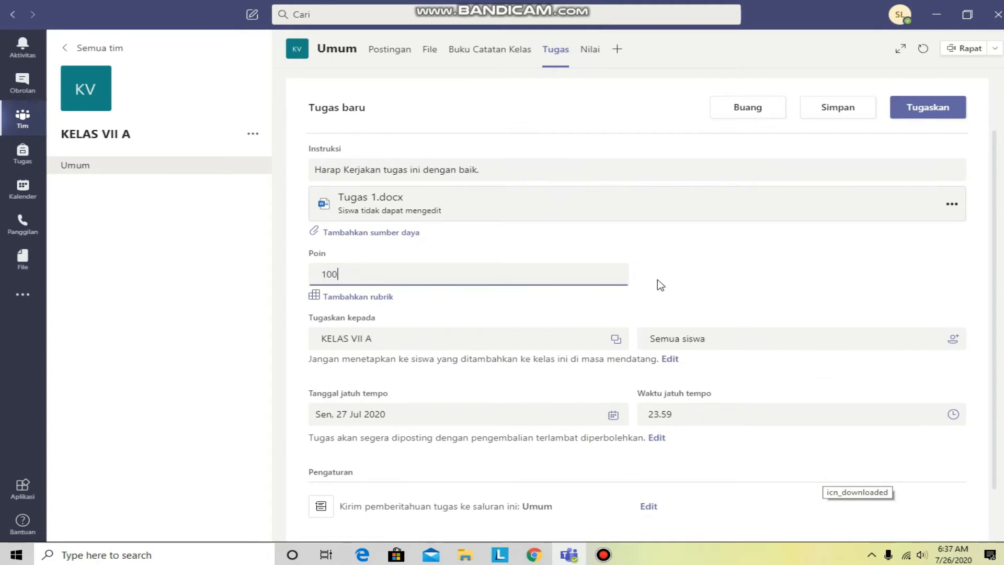
left_click(669, 274)
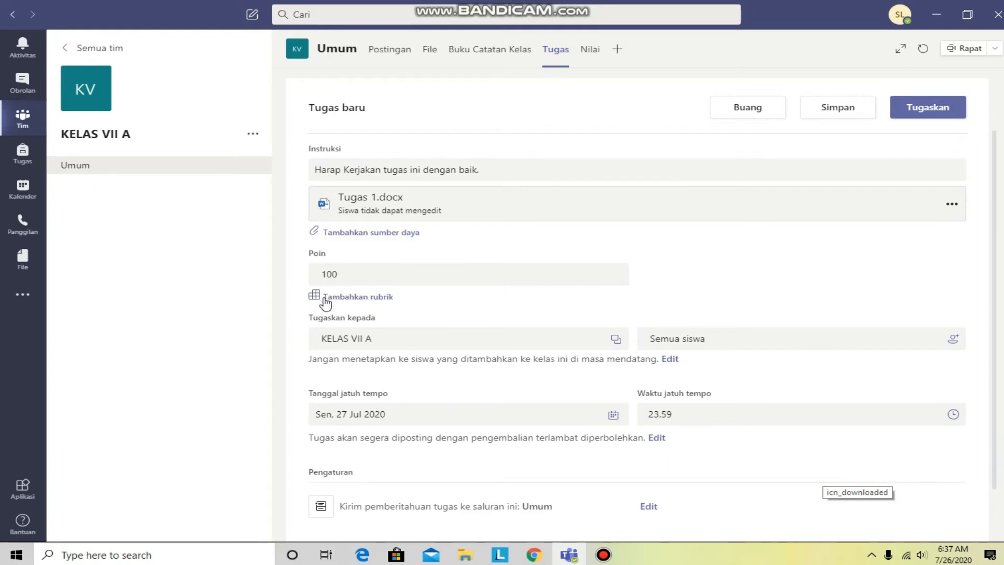
left_click(525, 278)
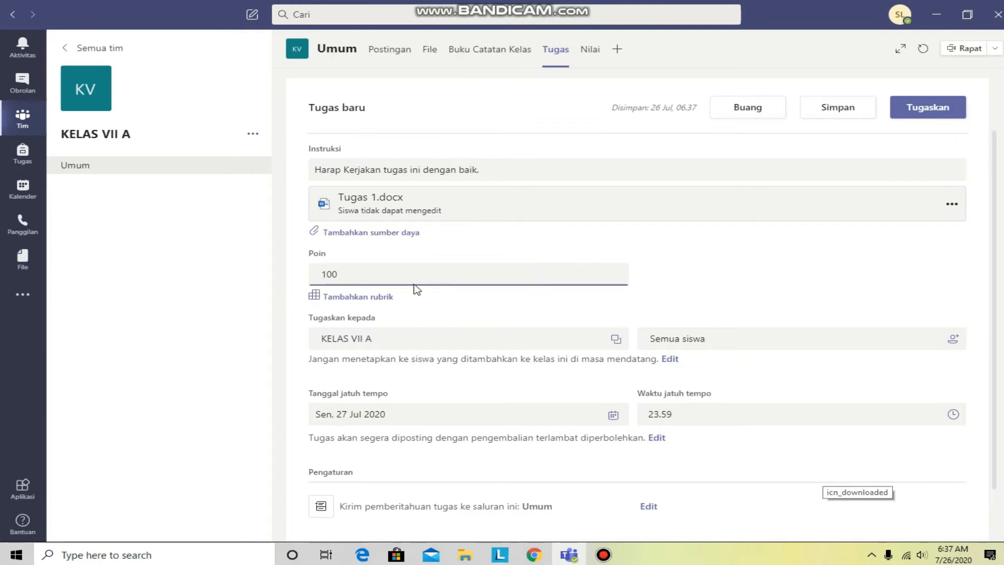
Add the classes KELAS VIII.B, VIII.C, VIII.D, VIII.E and VIII.F to the assignment's recipients alongside KELAS VII A
scroll(428, 309, "down", 1)
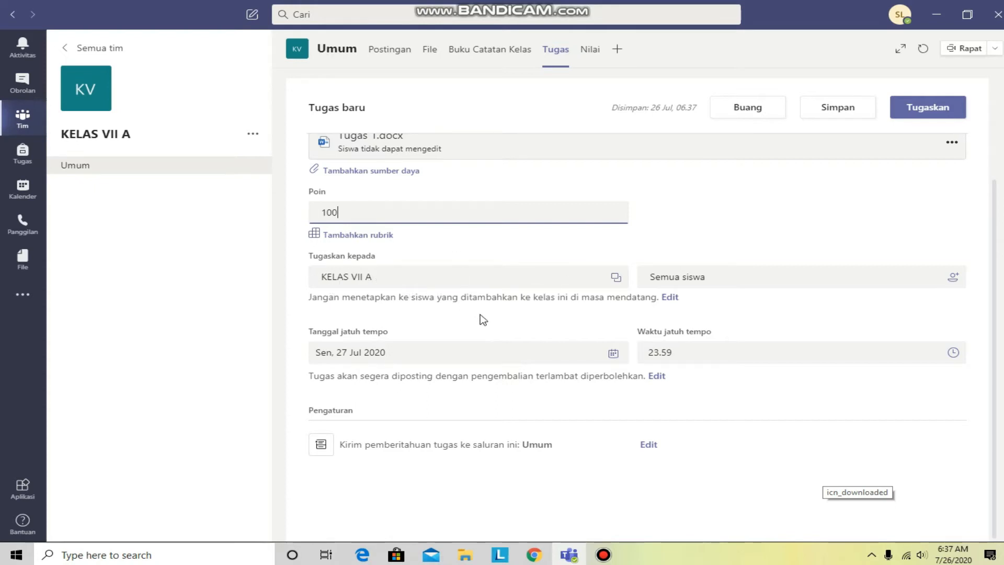
left_click(618, 280)
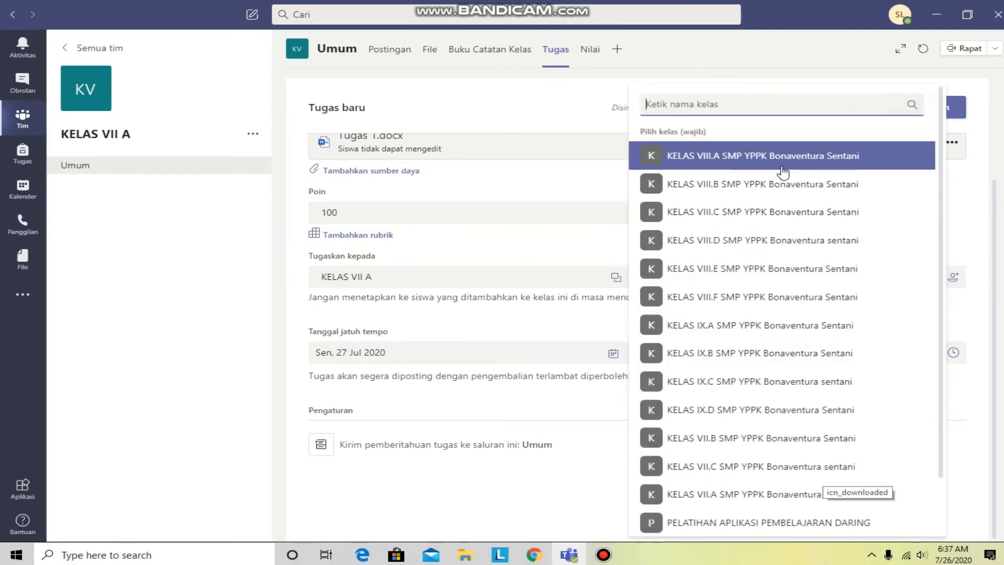
left_click(705, 184)
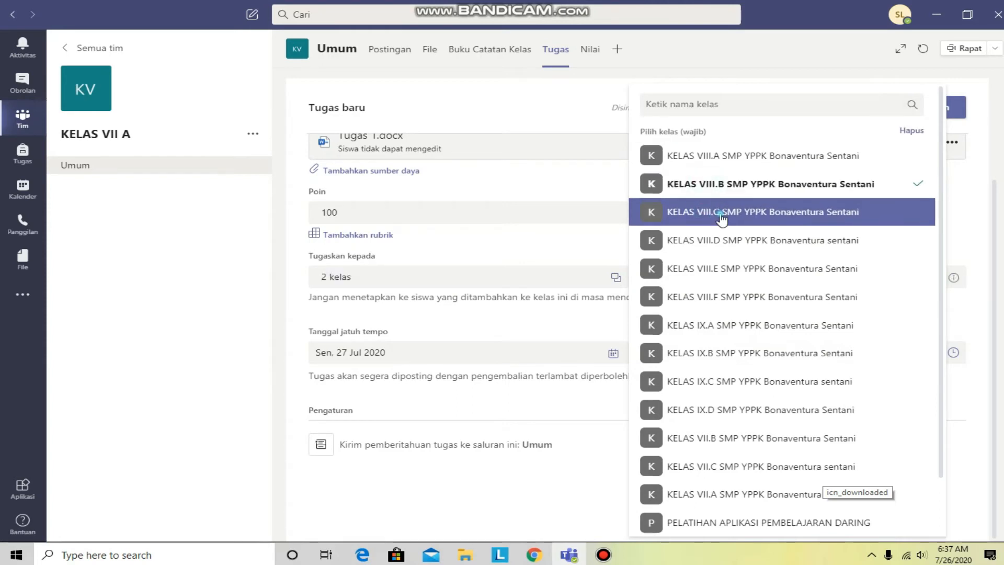
left_click(721, 214)
left_click(724, 242)
left_click(729, 269)
left_click(733, 296)
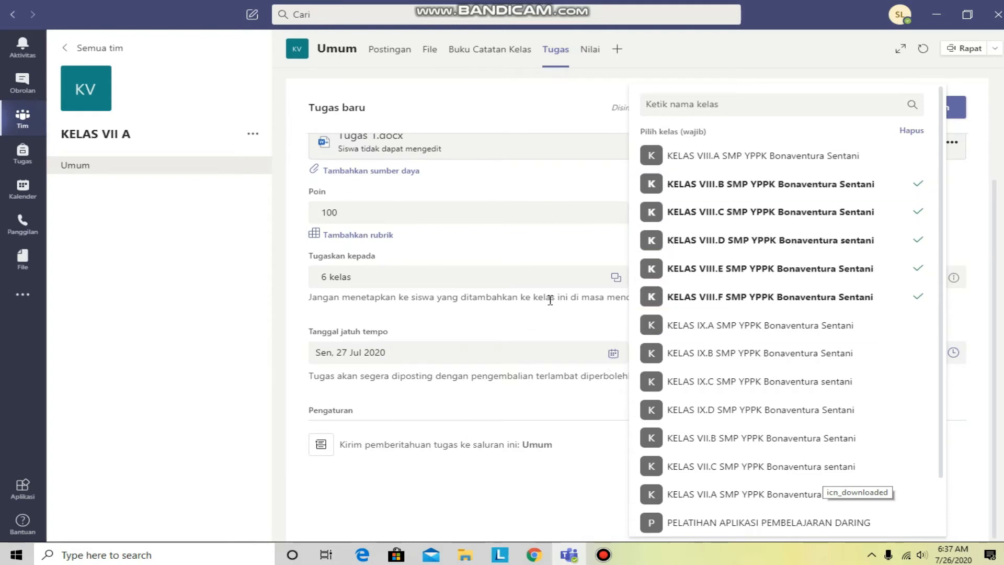
left_click(455, 317)
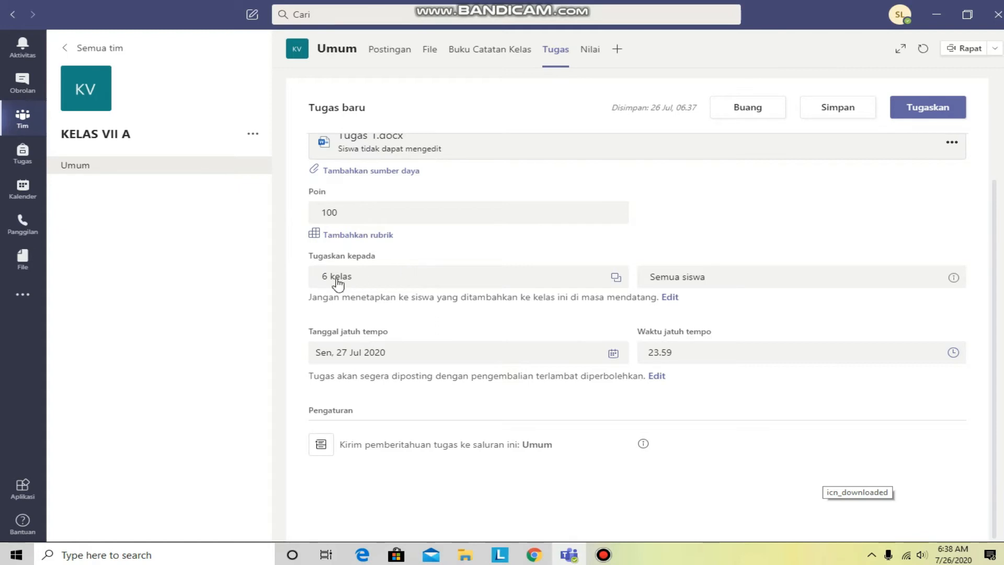
Deselect KELAS VIII.B to VIII.F again so the assignment goes only to KELAS VII A
left_click(617, 279)
left_click(883, 296)
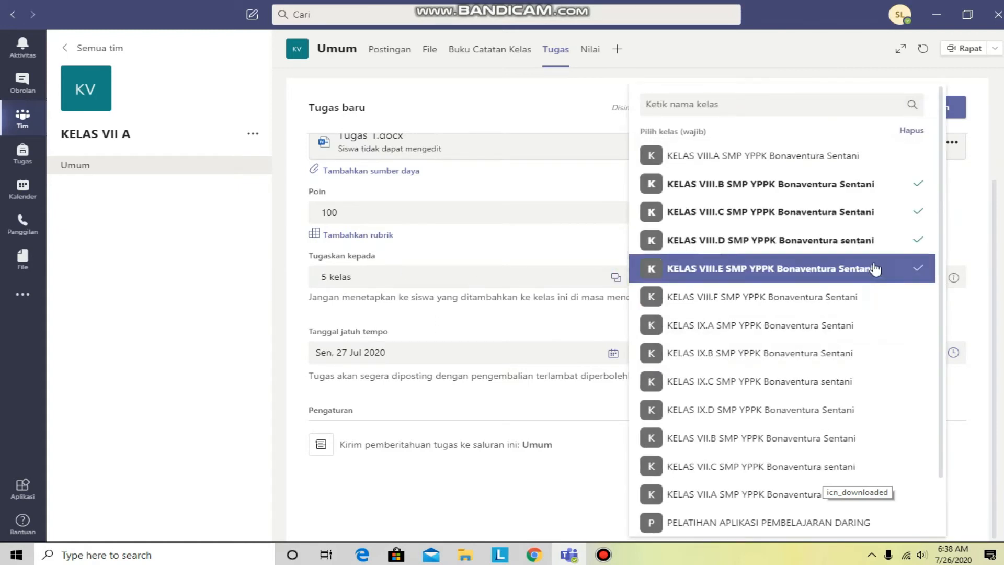
left_click(874, 269)
left_click(868, 240)
left_click(858, 212)
left_click(853, 185)
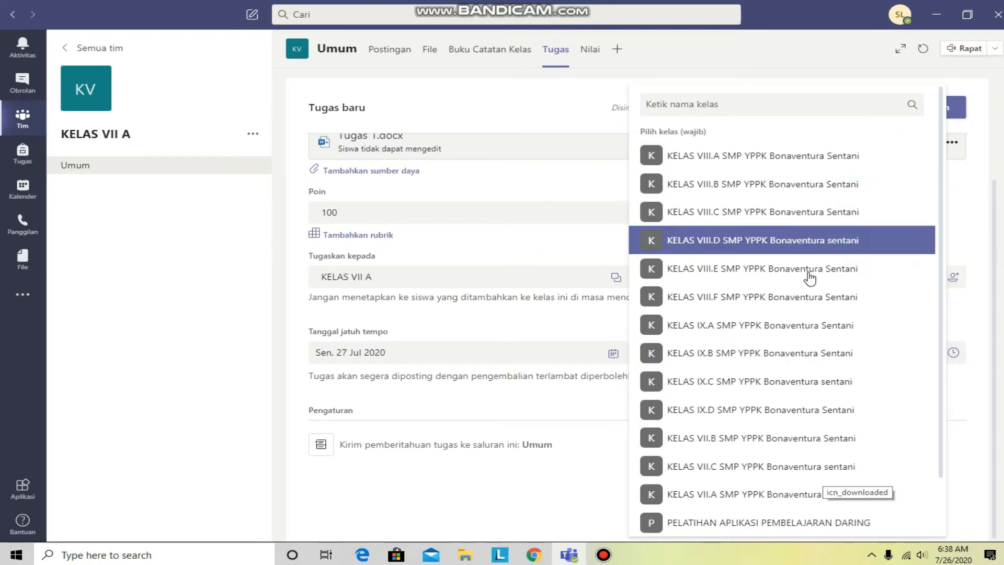
left_click(767, 307)
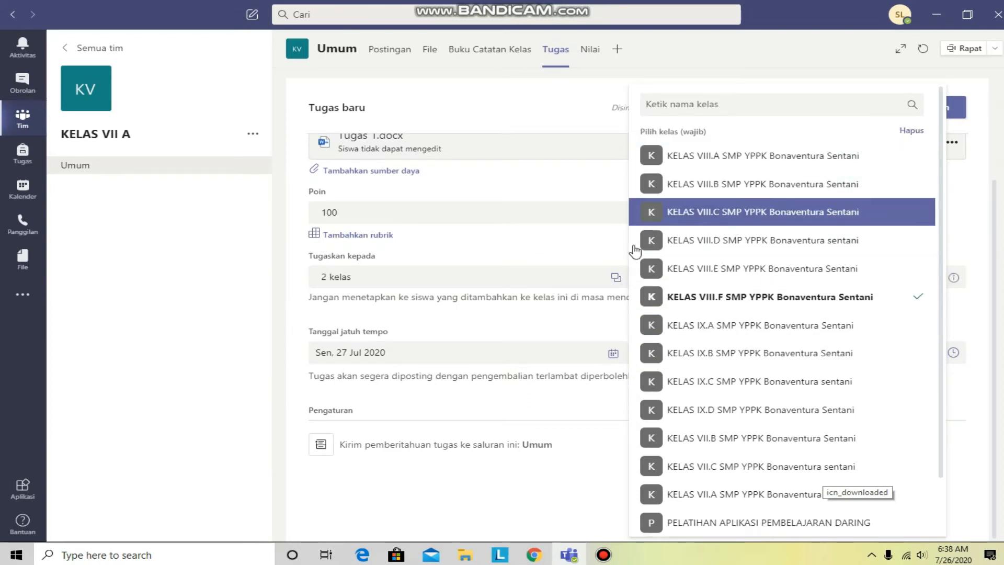
left_click(815, 298)
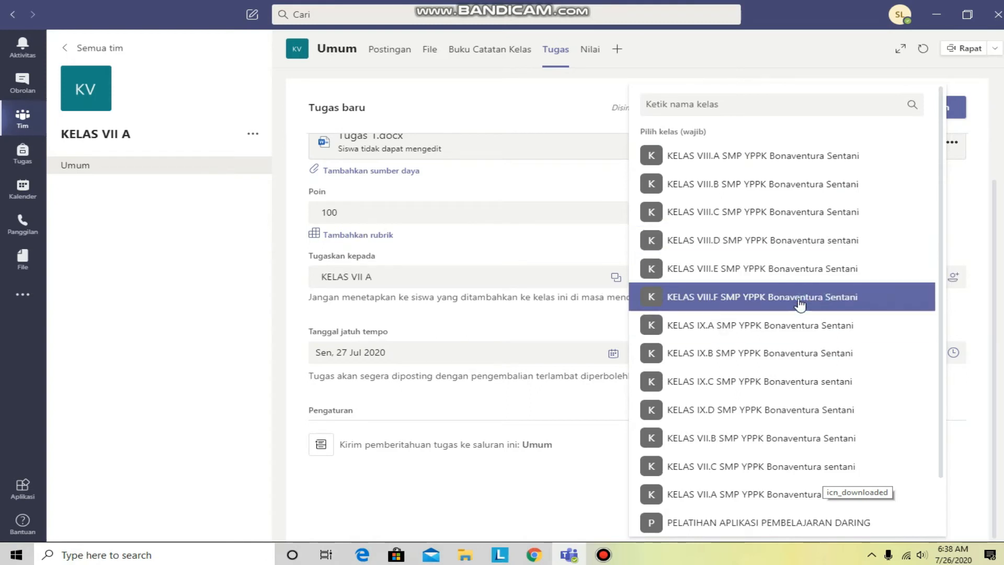
left_click(542, 315)
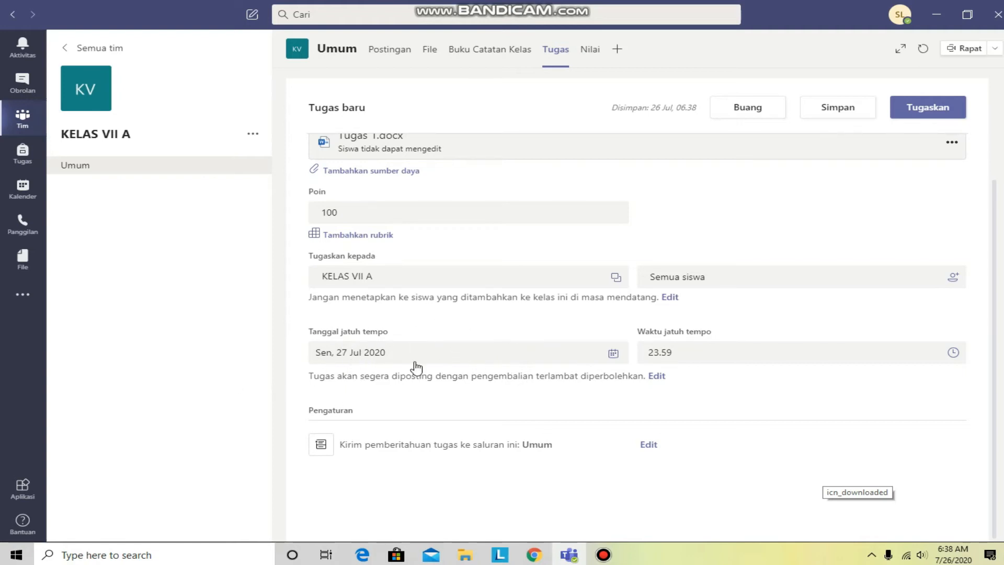
Edit the assignment timeline and schedule posting for 29 July 2020 at 09.00
left_click(657, 376)
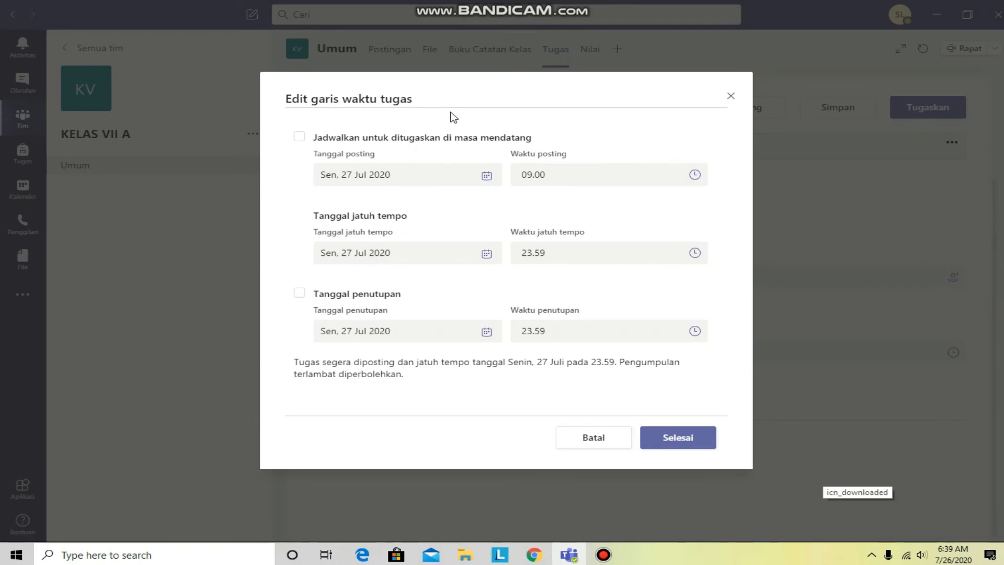
left_click(381, 183)
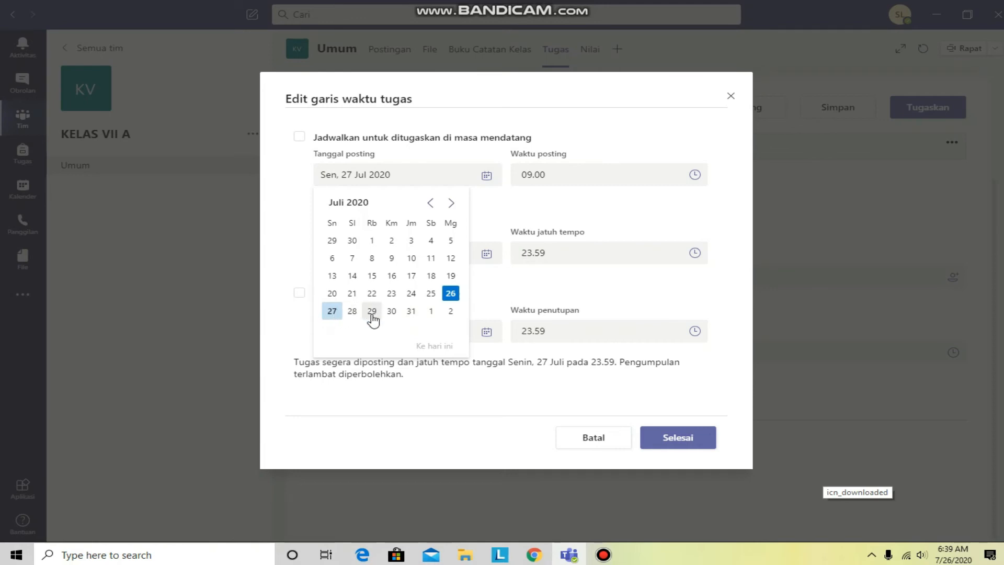
left_click(372, 312)
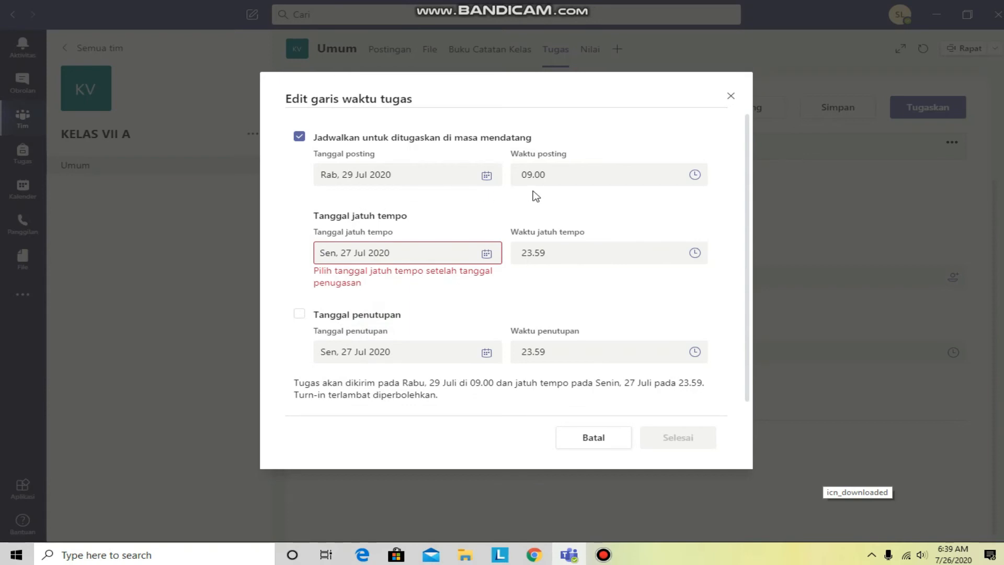
left_click(560, 174)
left_click(562, 175)
Set the due date to 1 August 2020, enable the closing date of 1 August 2020 at 23.59, and save the timeline
left_click(374, 255)
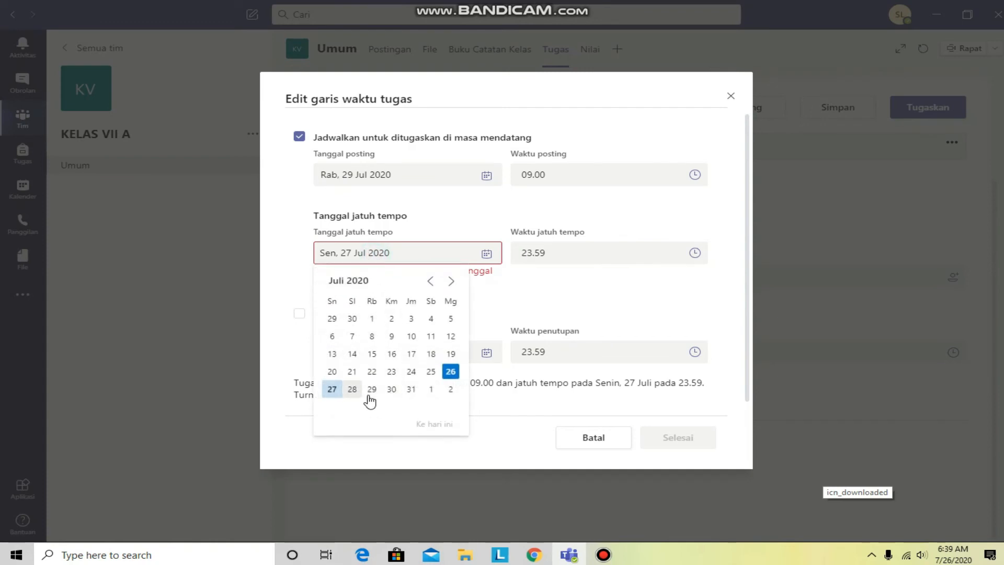
left_click(371, 389)
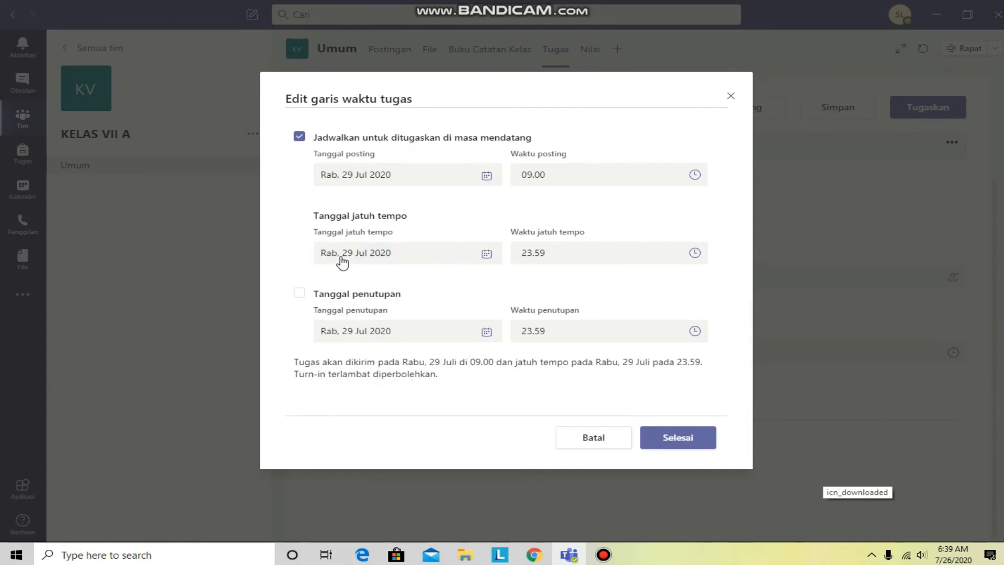
left_click(368, 252)
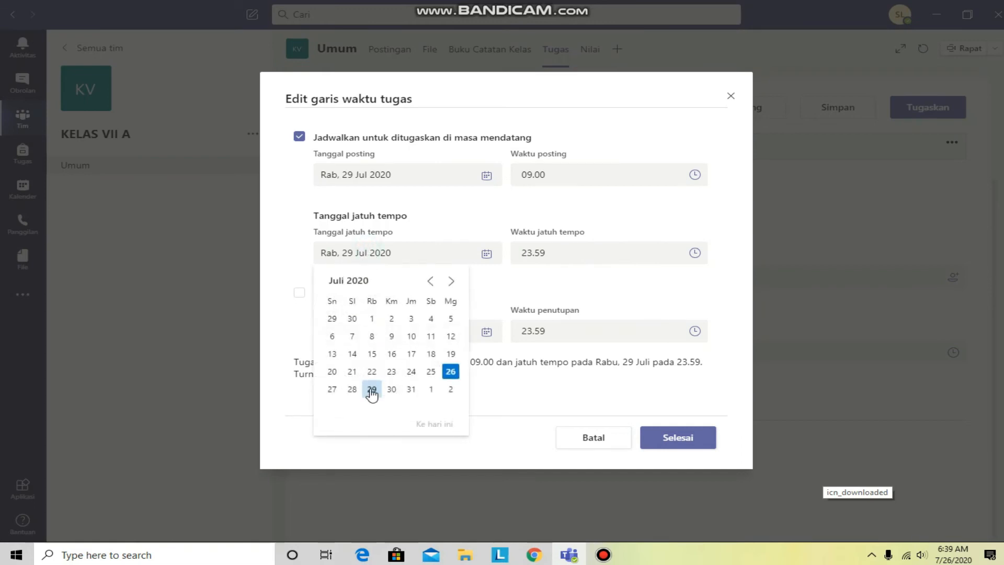
left_click(430, 392)
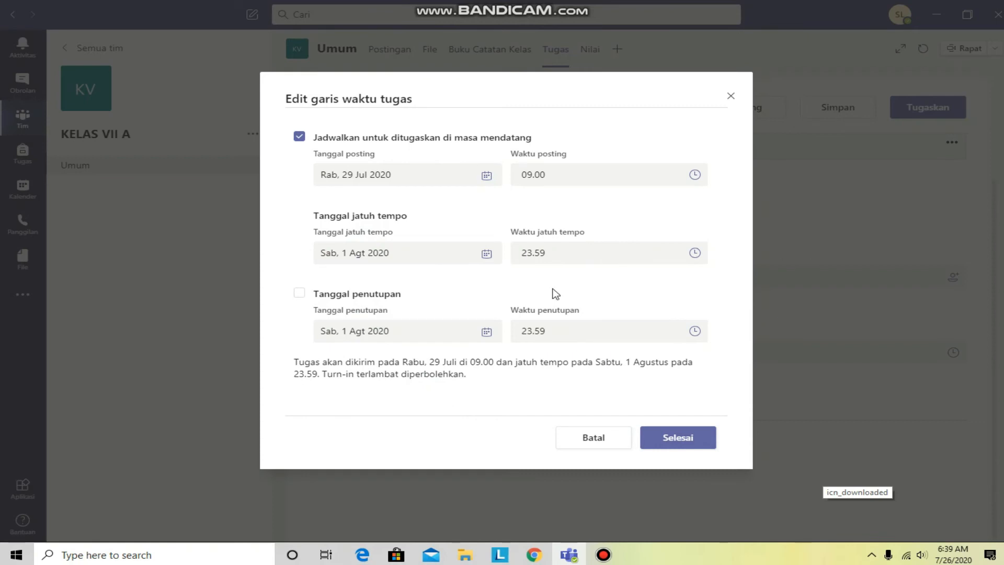
left_click(300, 294)
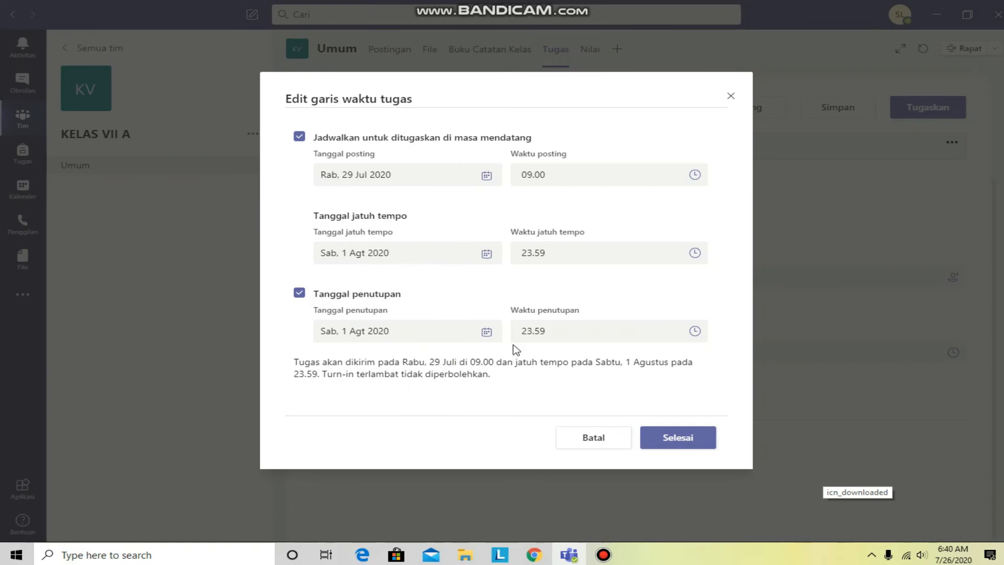
left_click(679, 439)
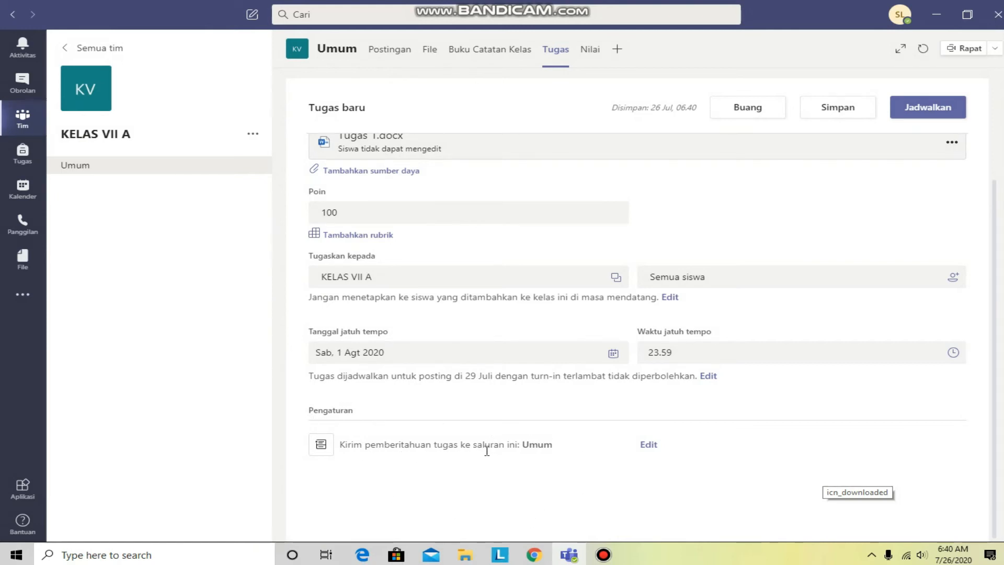
Review the notification channel setting and the whole assignment form, from the title and instructions to the due date
left_click_drag(522, 445, 616, 462)
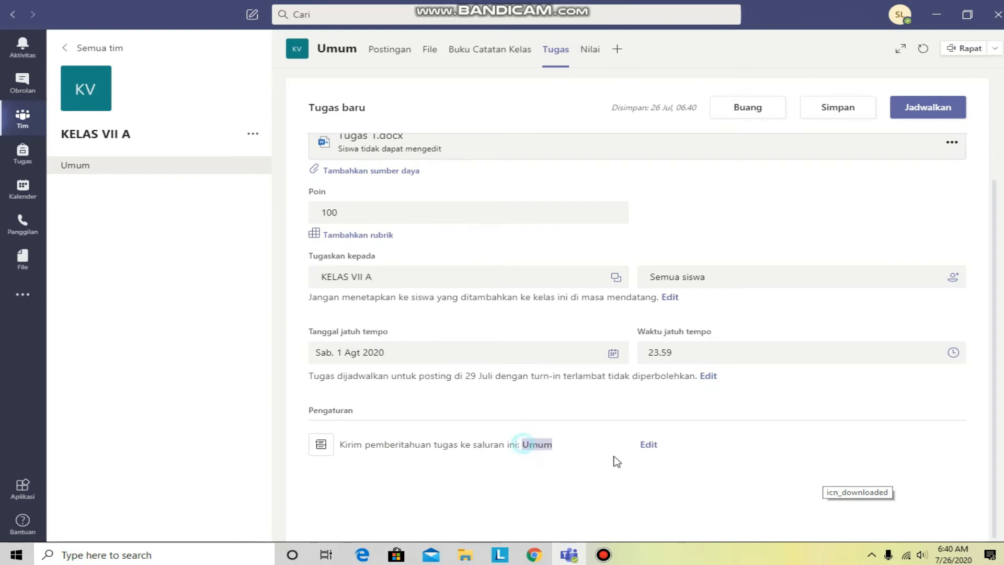
left_click(561, 447)
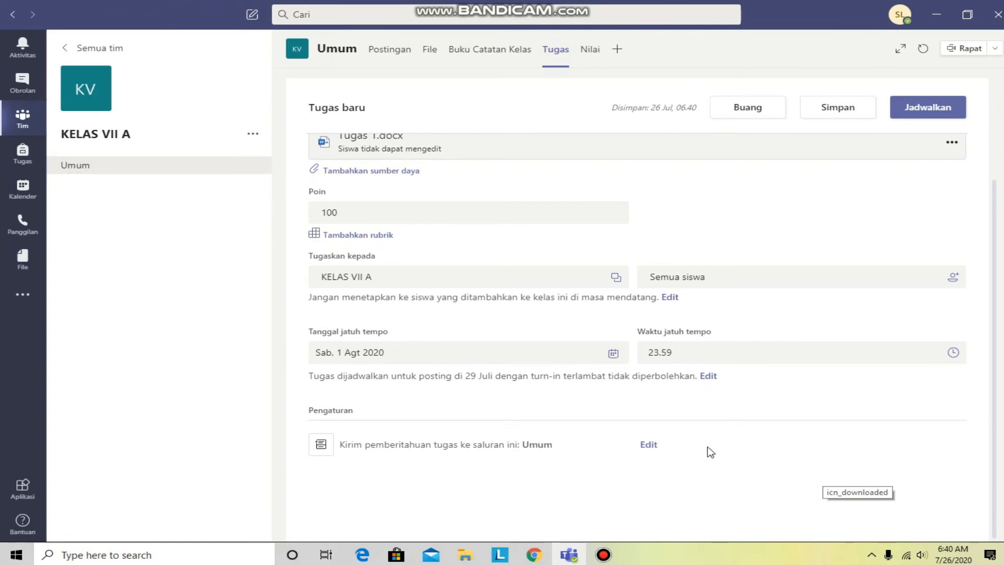
scroll(720, 474, "up", 1)
scroll(719, 474, "down", 1)
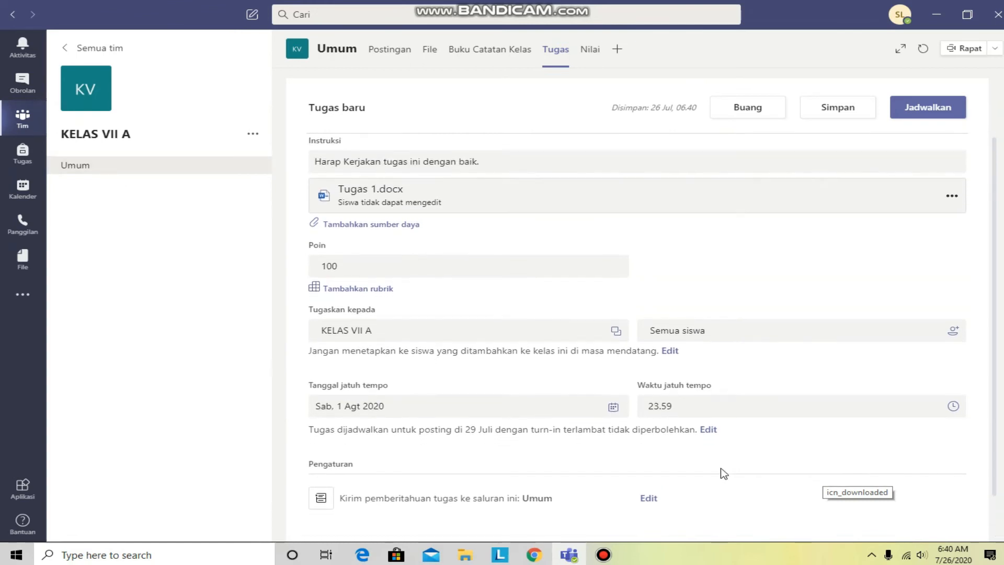
scroll(528, 455, "up", 2)
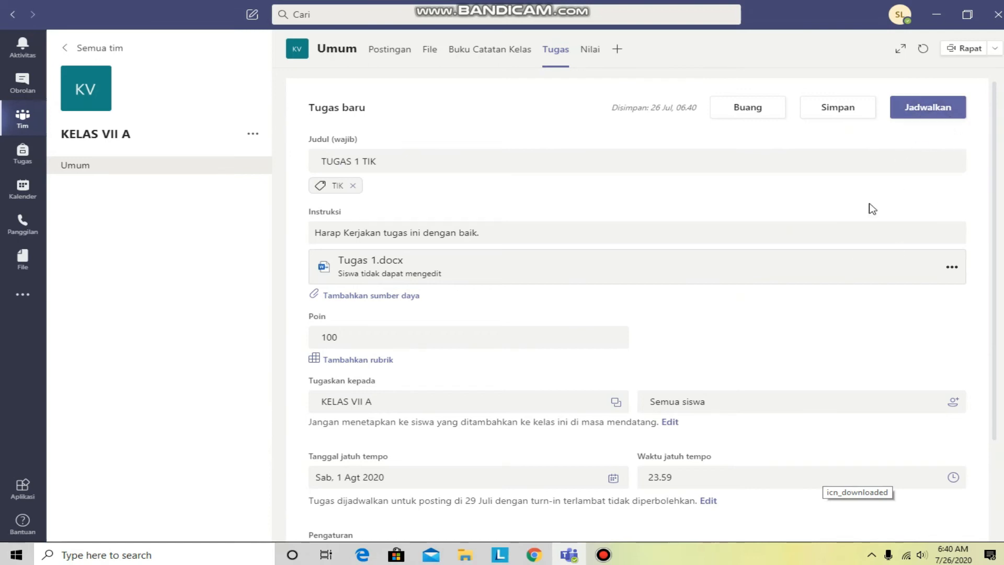
scroll(920, 157, "down", 3)
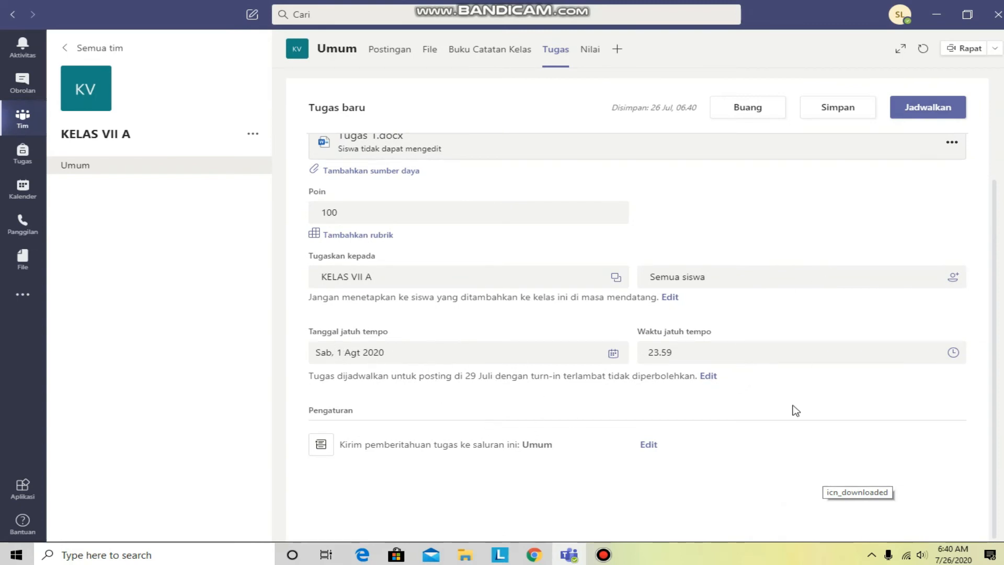
scroll(791, 408, "up", 3)
scroll(751, 423, "down", 3)
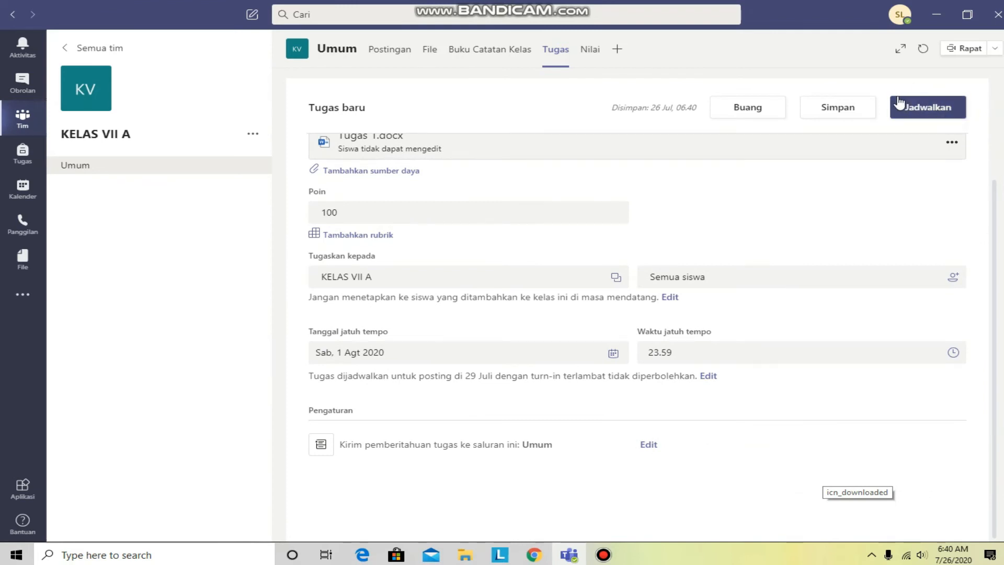
Turn off scheduled posting in the assignment timeline so the assignment posts immediately, and save the timeline
left_click(710, 377)
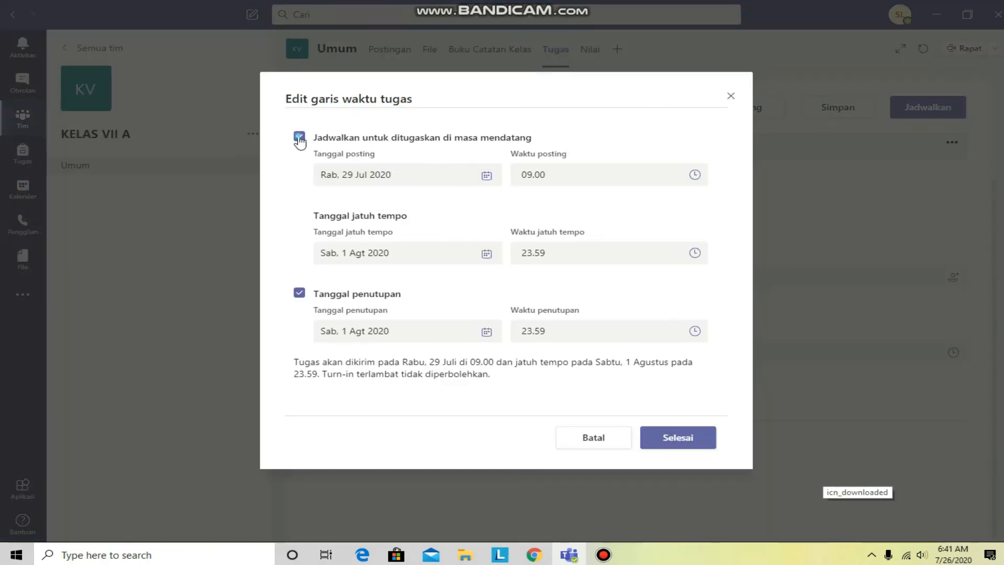
left_click(299, 138)
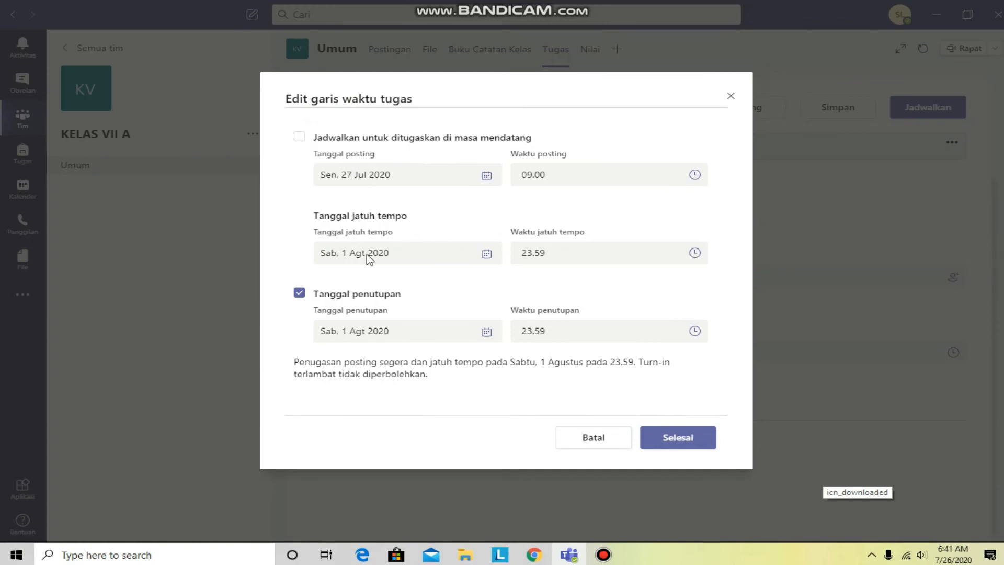
left_click(674, 439)
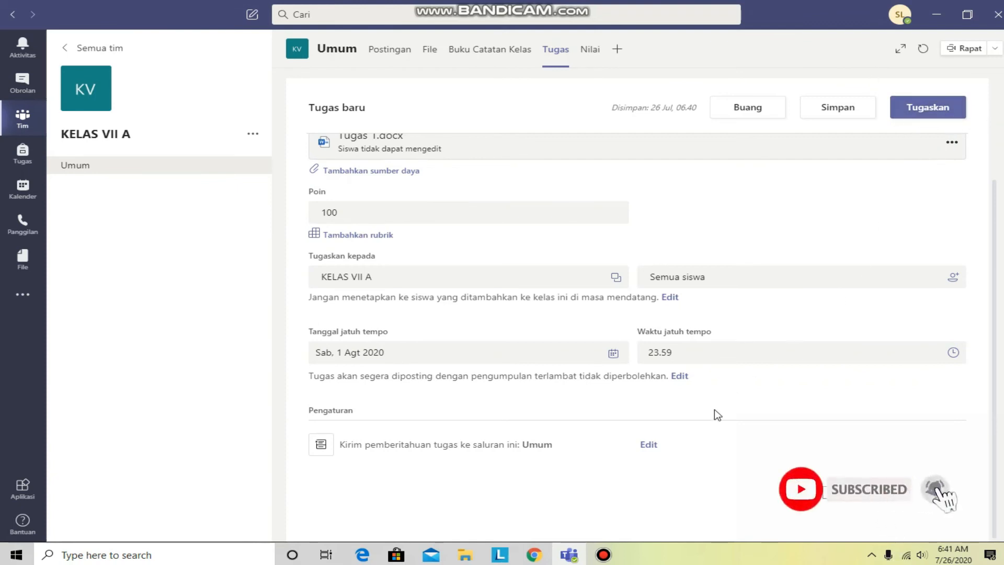
Check the completed TUGAS 1 TIK form from title to notification channel and assign it to KELAS VII A
scroll(657, 405, "up", 3)
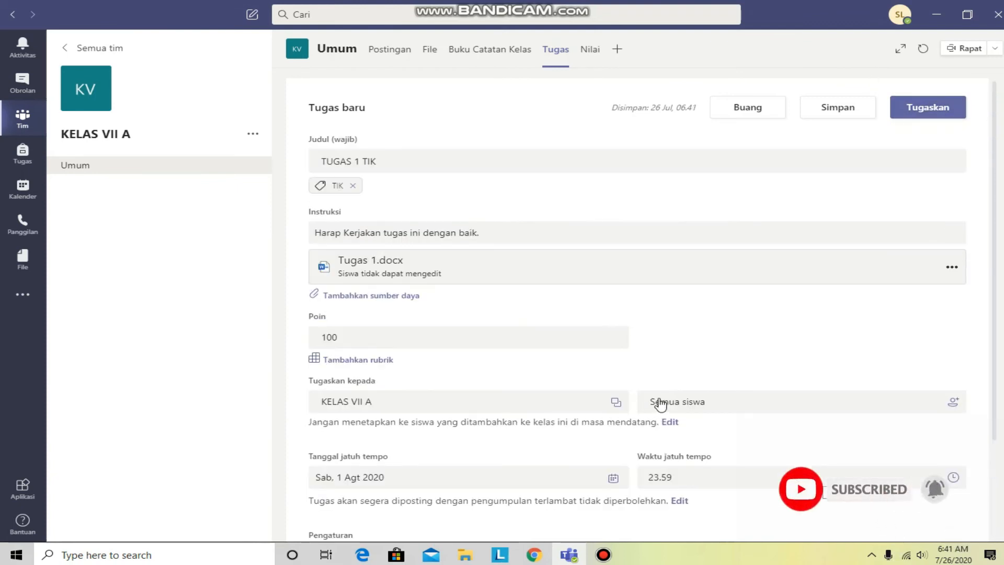
scroll(536, 533, "down", 3)
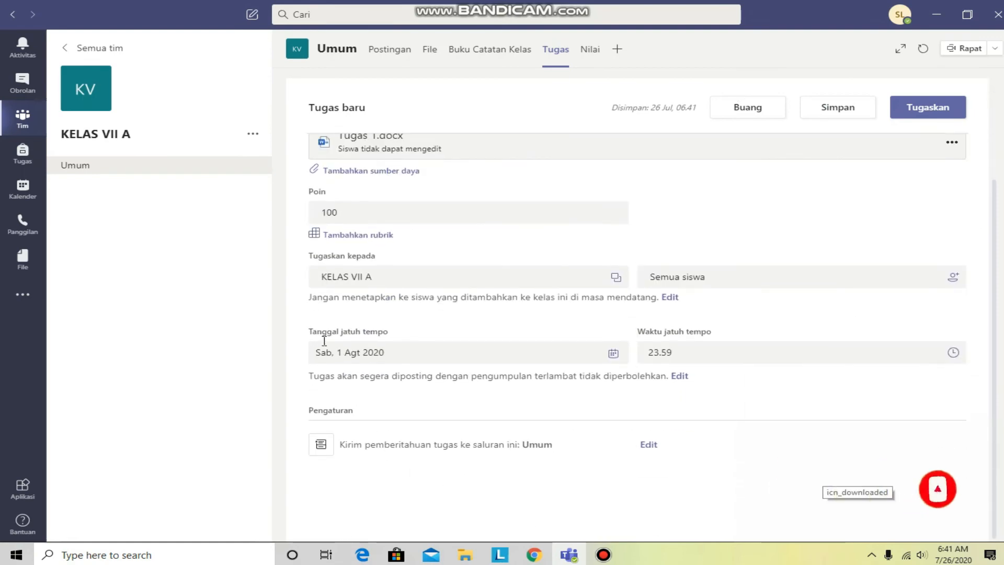
scroll(732, 399, "up", 2)
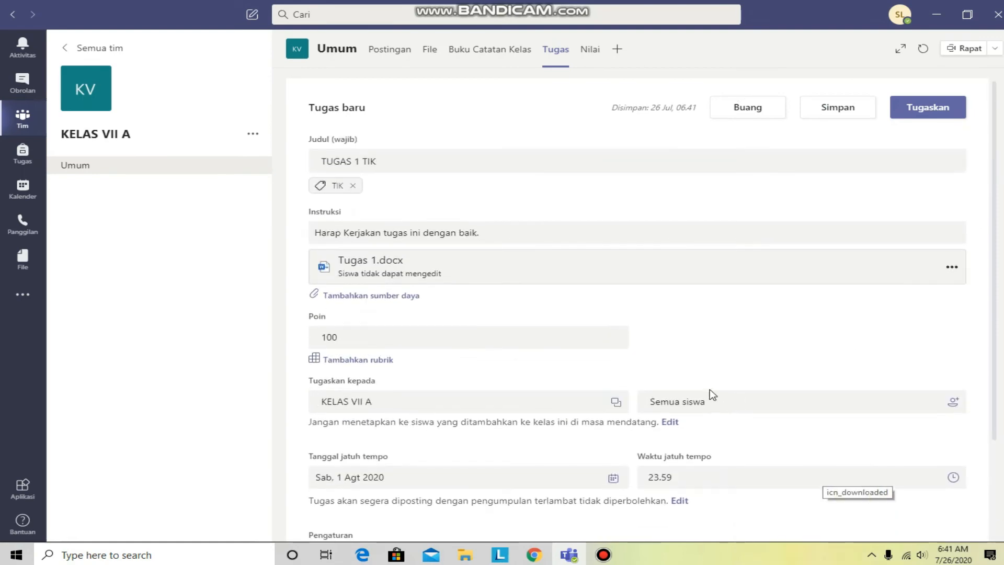
scroll(636, 467, "down", 4)
scroll(844, 280, "up", 5)
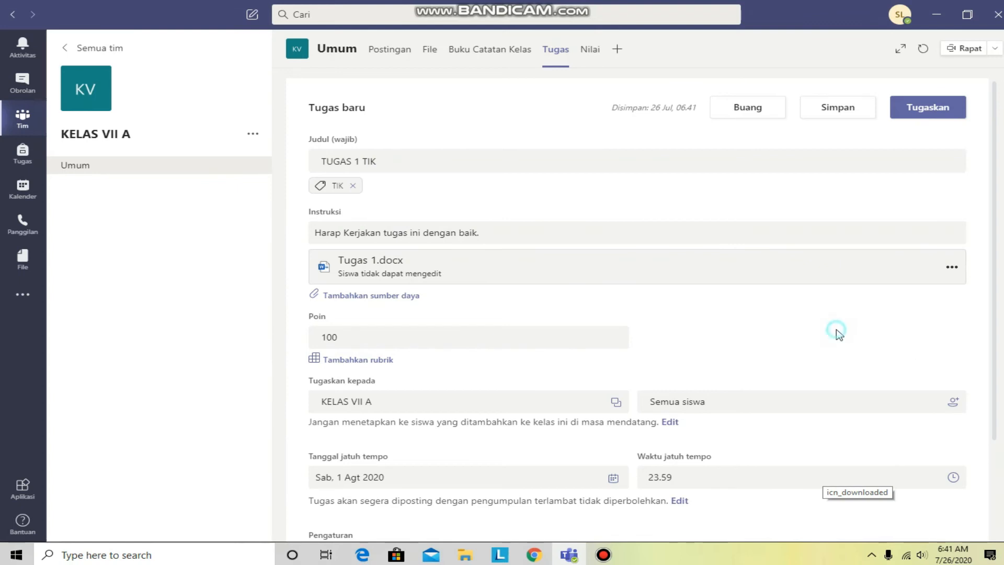
scroll(717, 354, "down", 3)
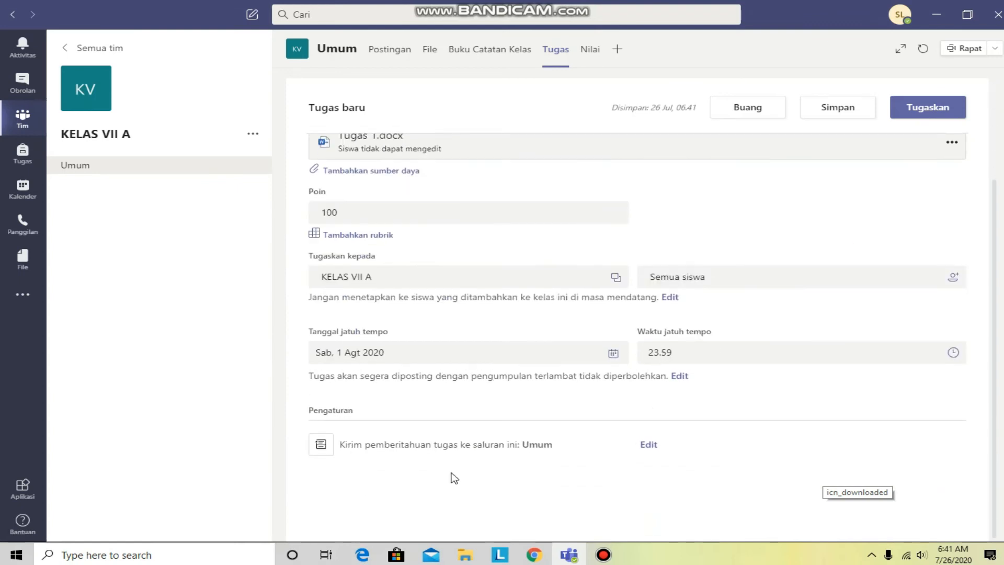
scroll(522, 445, "up", 3)
left_click(916, 114)
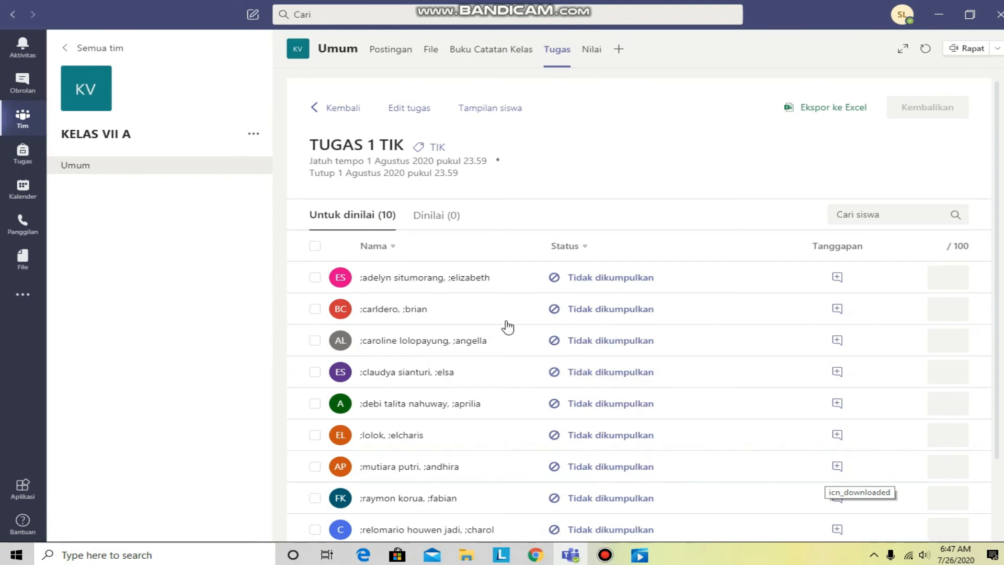
Examine the TUGAS 1 TIK student list, including each student's submission status, feedback and points columns
scroll(585, 368, "down", 2)
scroll(586, 369, "down", 1)
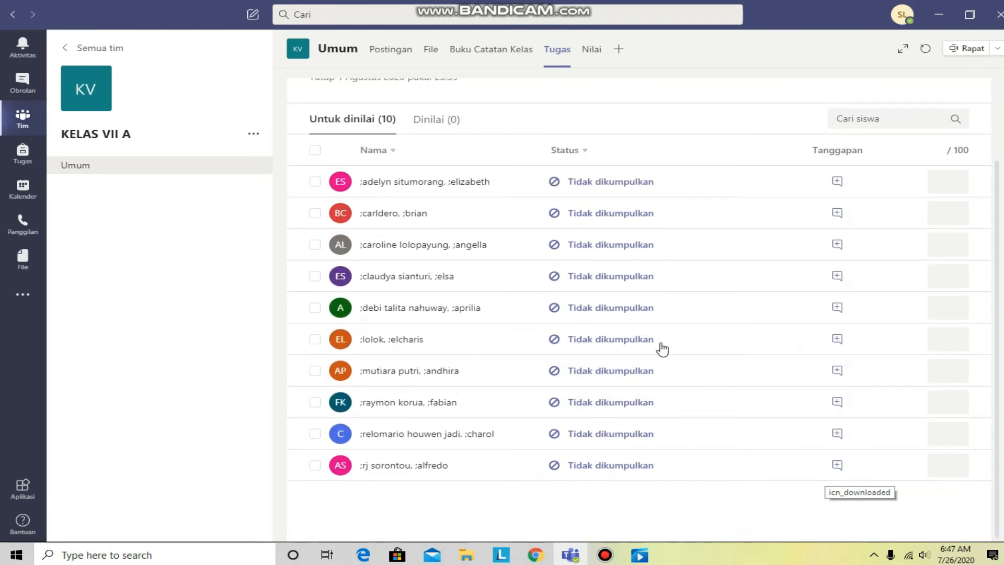
scroll(640, 248, "up", 2)
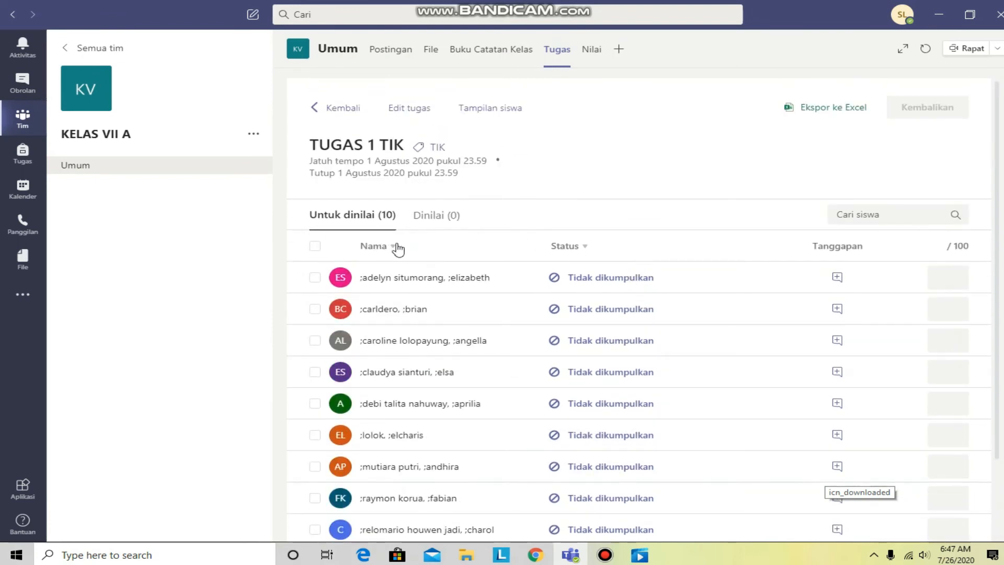
double_click(954, 250)
scroll(567, 338, "down", 1)
scroll(555, 331, "down", 2)
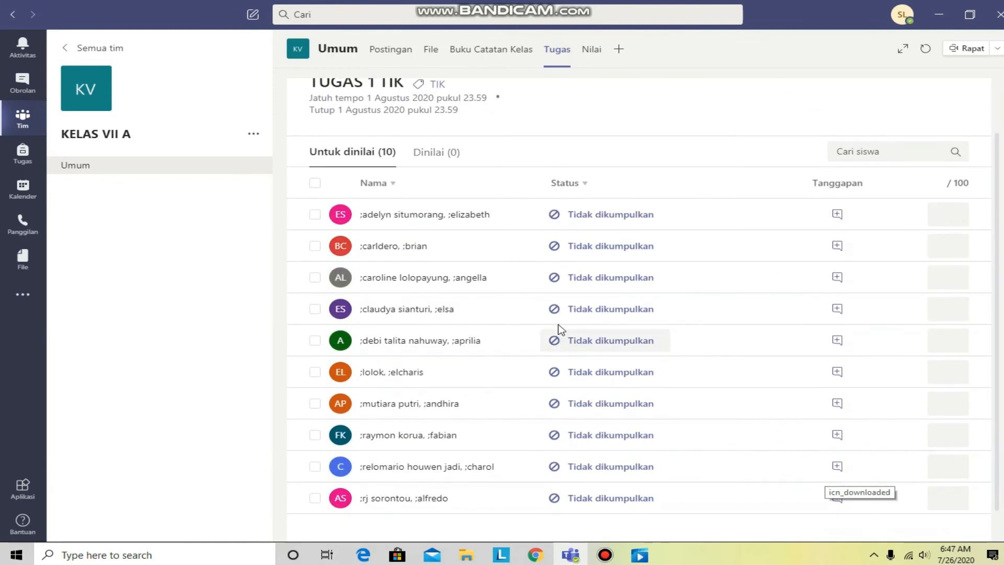
scroll(544, 361, "down", 2)
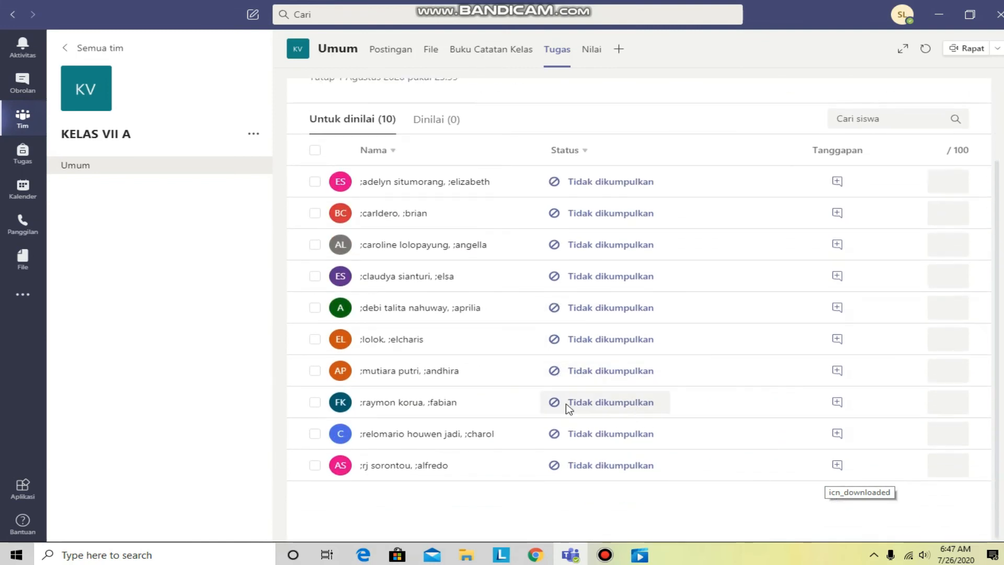
scroll(470, 324, "up", 3)
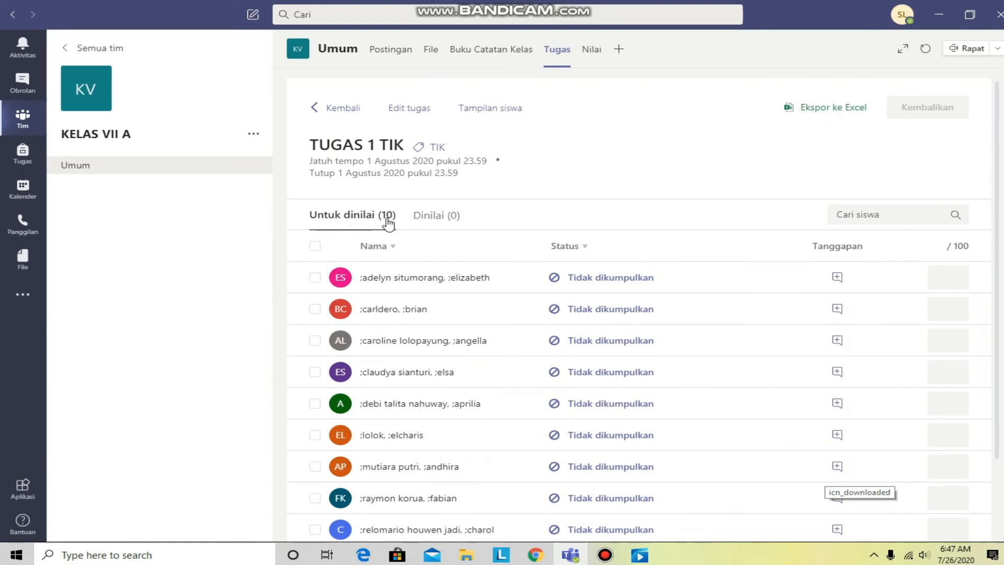
Compare the assignment's list of graded students with the list of students still awaiting grading
left_click(435, 216)
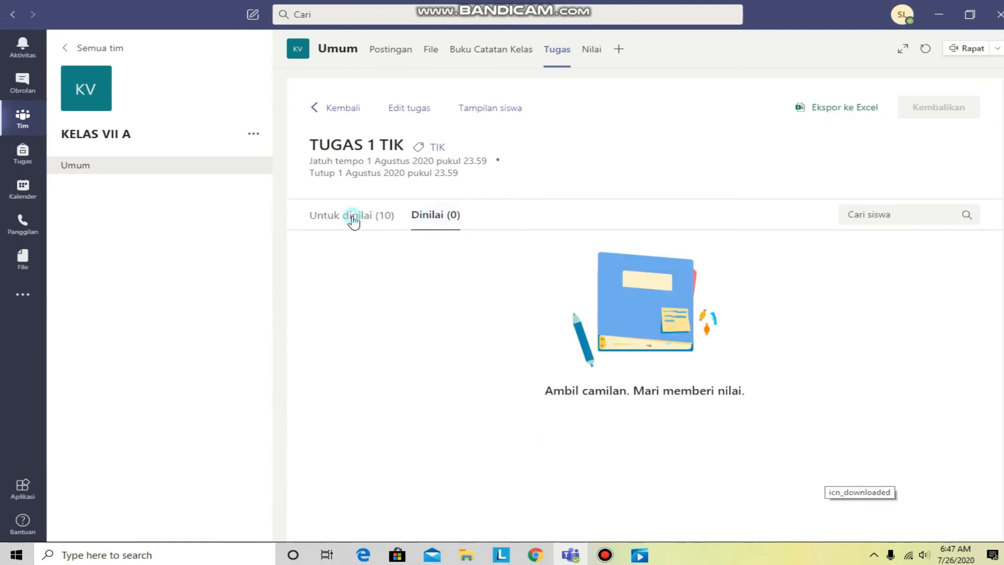
left_click(361, 222)
scroll(522, 314, "down", 2)
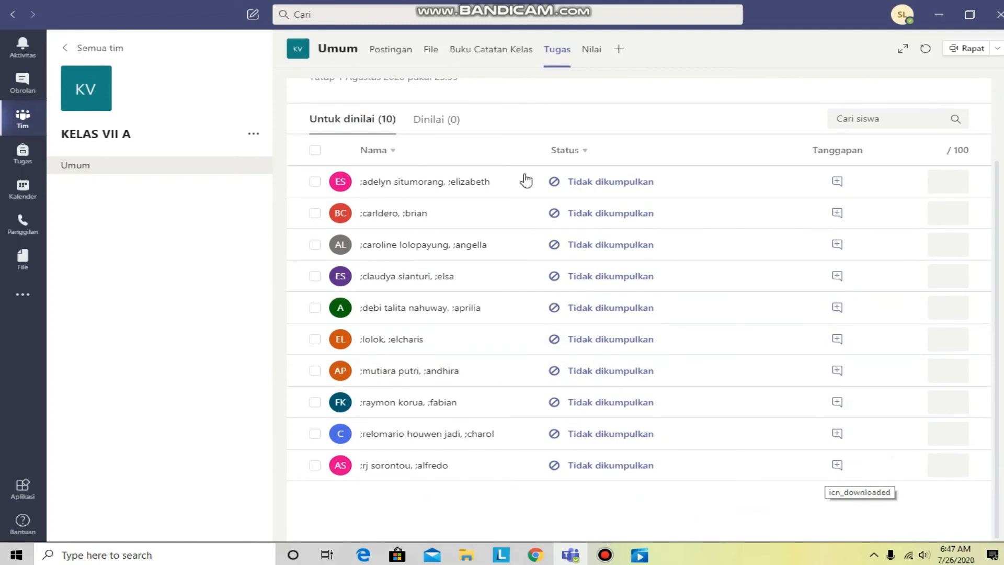
scroll(524, 178, "up", 2)
left_click(426, 221)
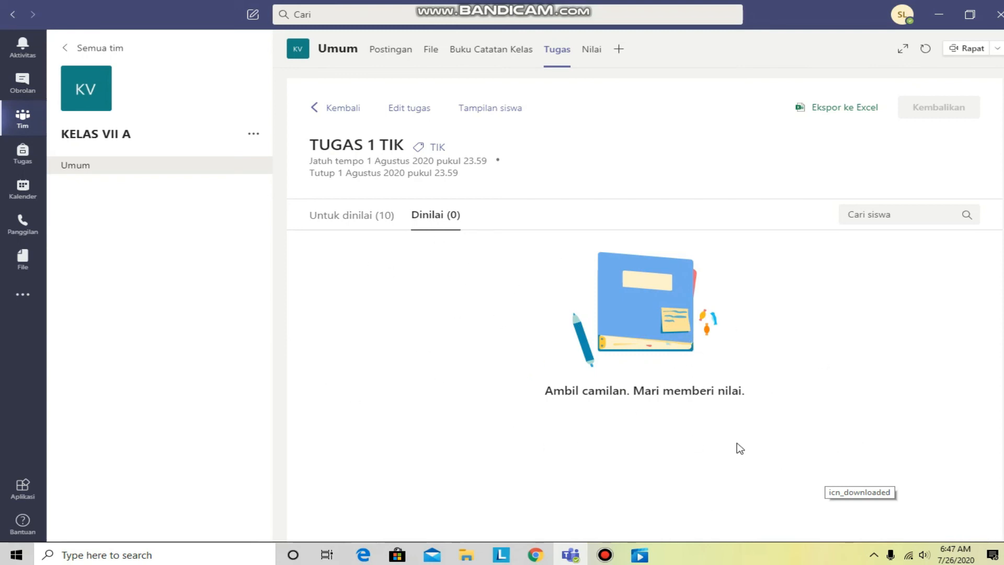
left_click(367, 218)
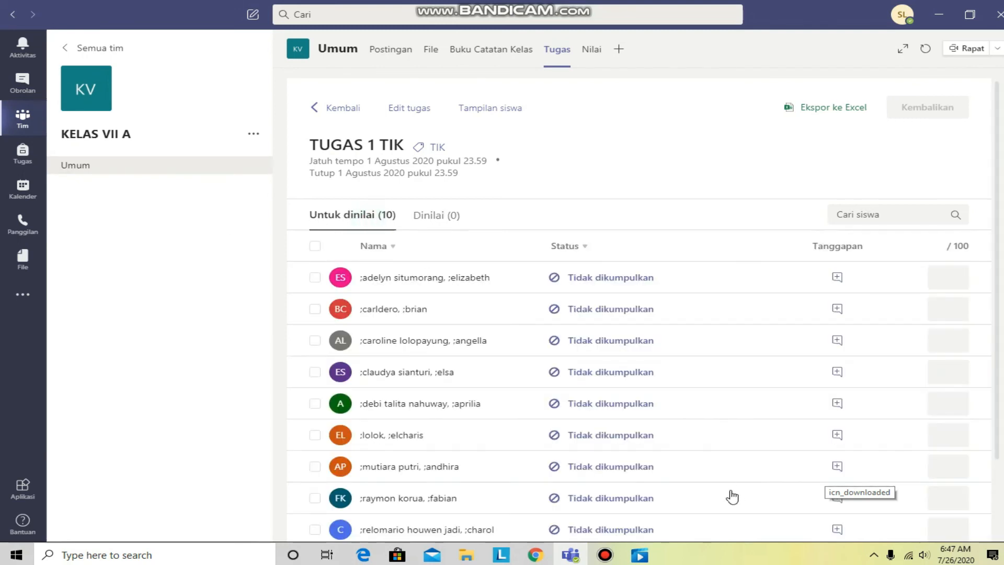
scroll(629, 491, "down", 1)
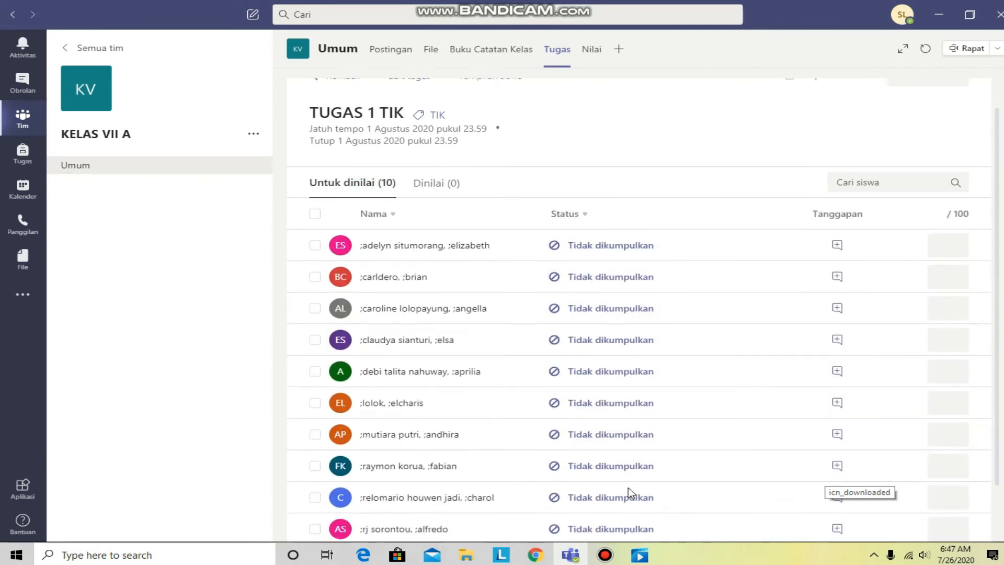
scroll(622, 493, "down", 2)
scroll(610, 486, "up", 3)
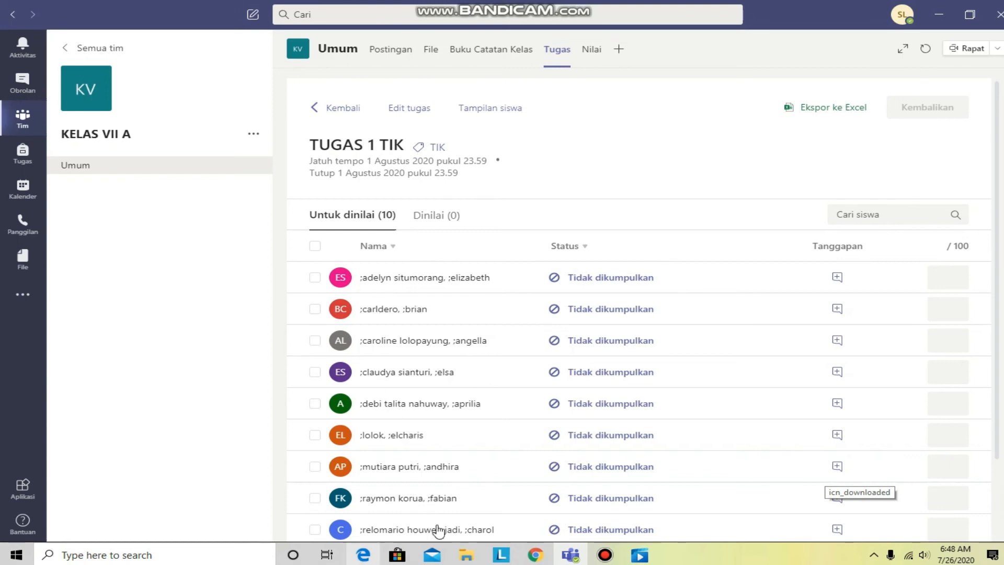
Open the first listed student's work on TUGAS 1 TIK and the points field for grading
left_click(588, 279)
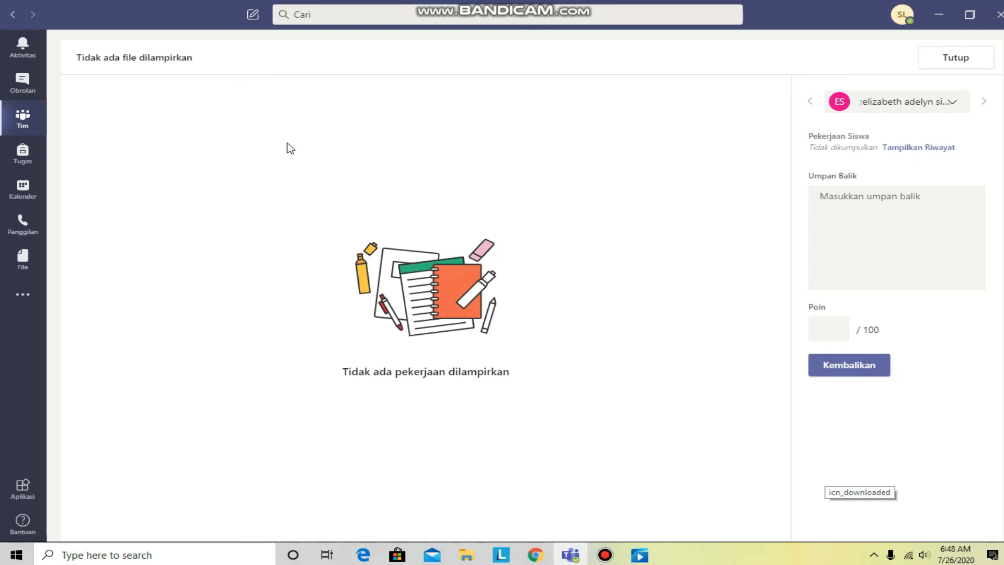
left_click_drag(207, 106, 695, 313)
left_click(695, 313)
left_click(822, 332)
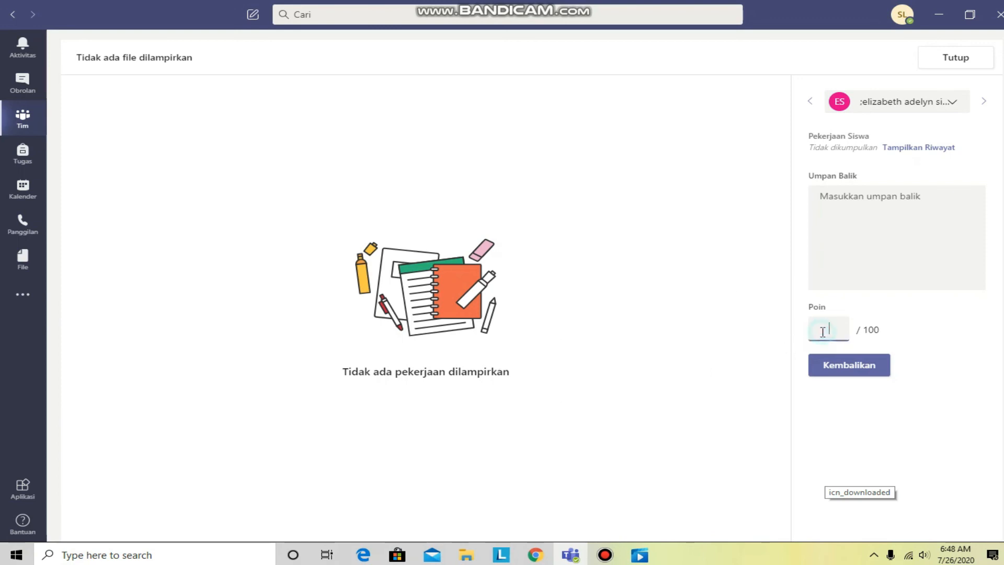